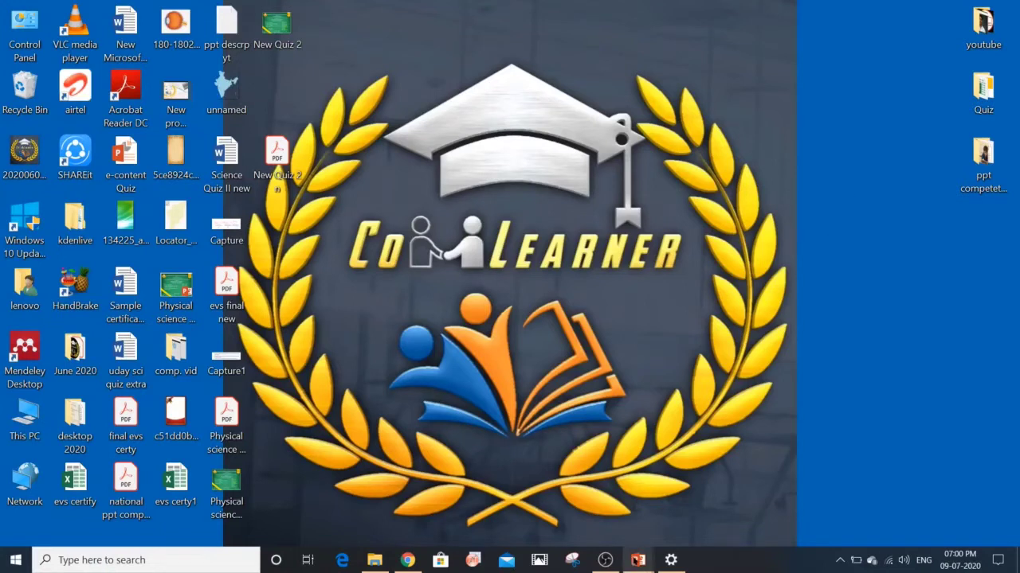
# Bring up the open PowerPoint windows from the taskbar to reach the e-content Quiz presentation
pyautogui.moveTo(635, 561)
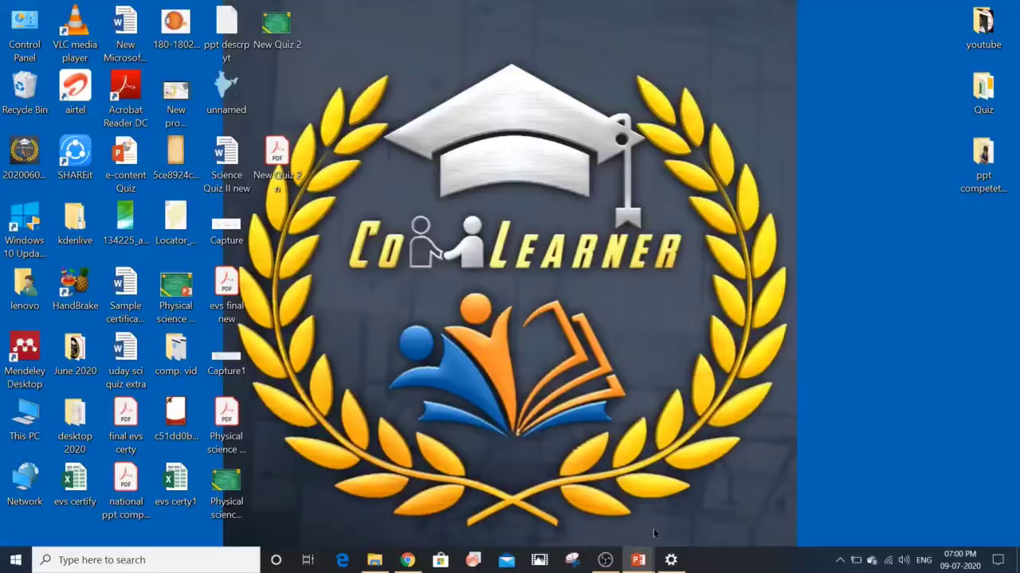
# Switch to the e-content Quiz presentation and run its slide show from the Science Quiz title slide
pyautogui.click(653, 533)
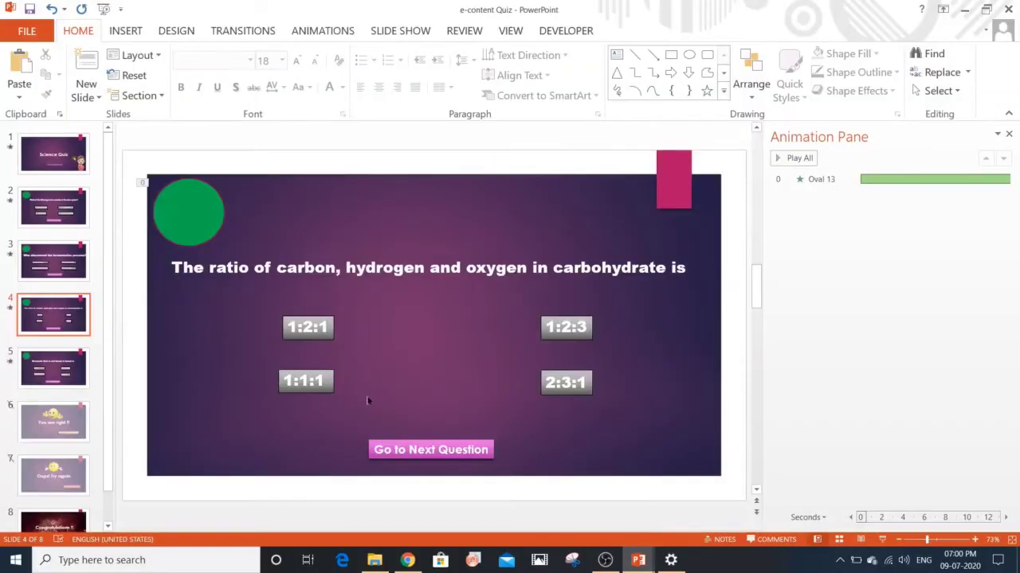
pyautogui.press('Home')
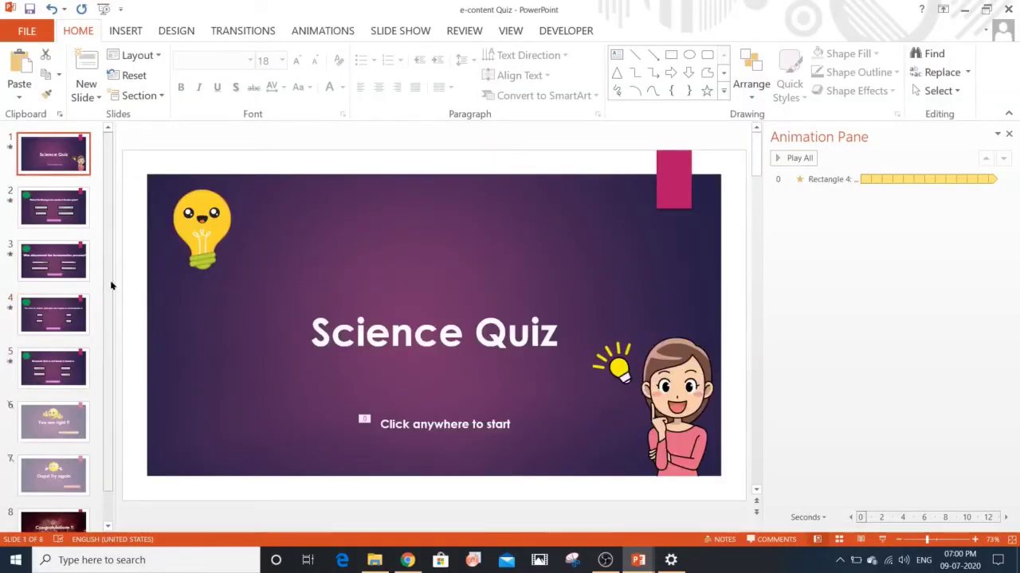
pyautogui.press('F5')
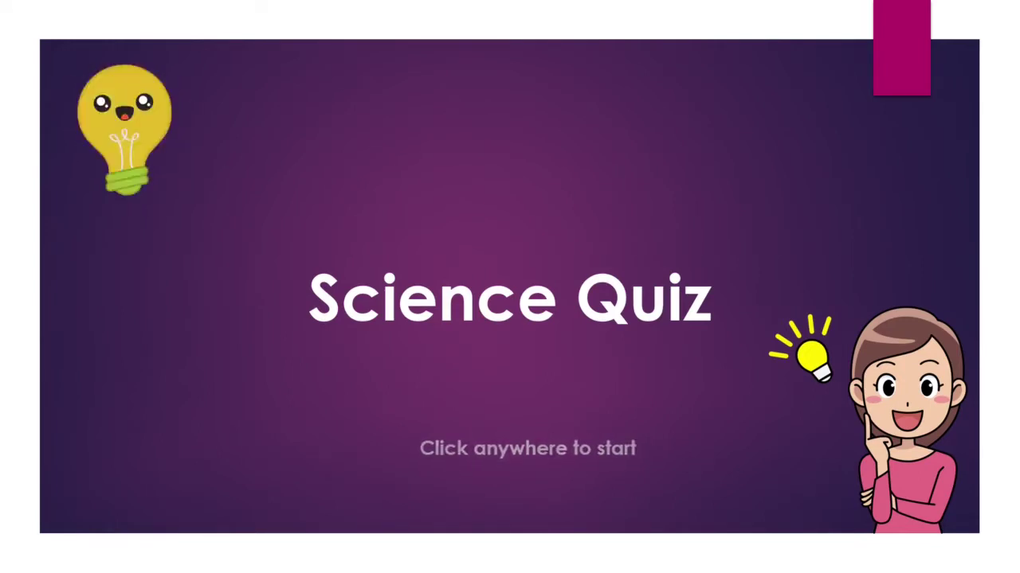
# Play through the Science Quiz, answering Robert Koch and moving on through the next questions
pyautogui.click(443, 368)
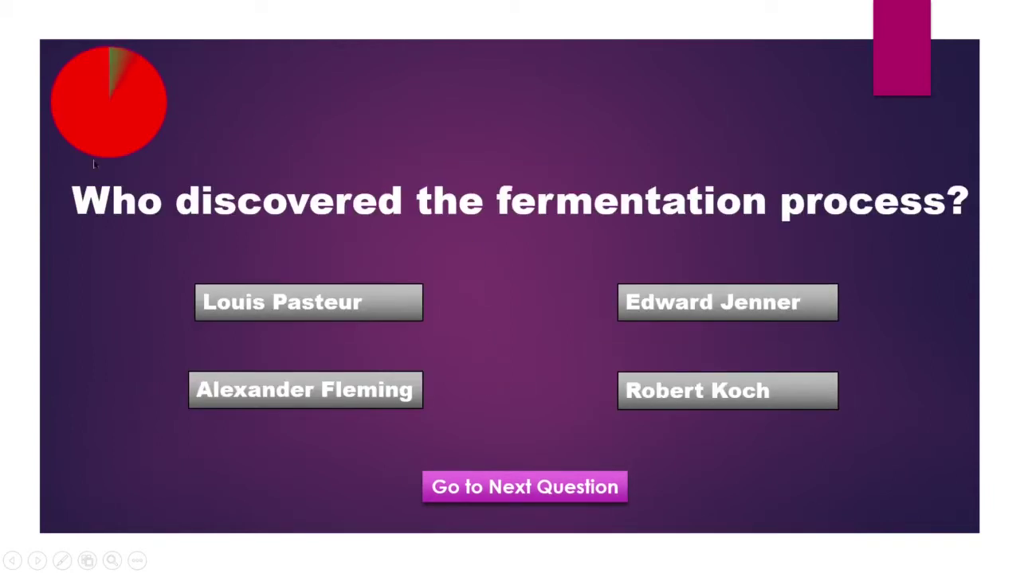
pyautogui.click(658, 377)
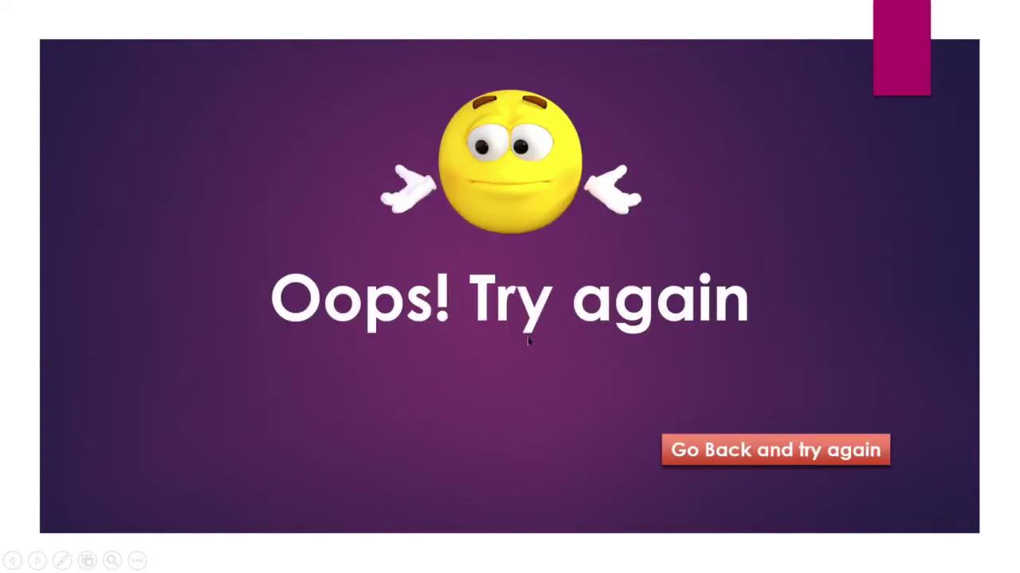
pyautogui.click(715, 453)
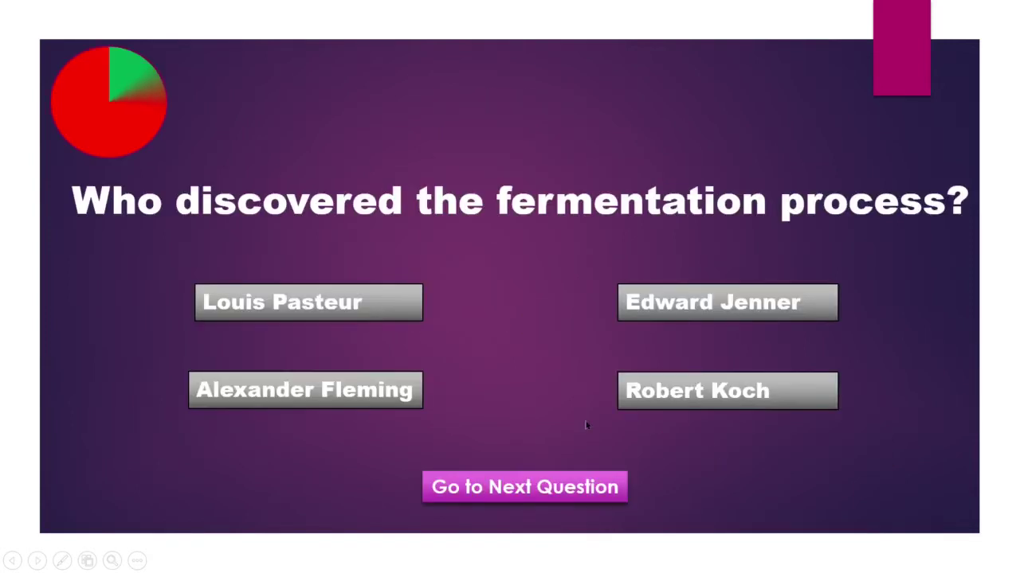
pyautogui.click(496, 497)
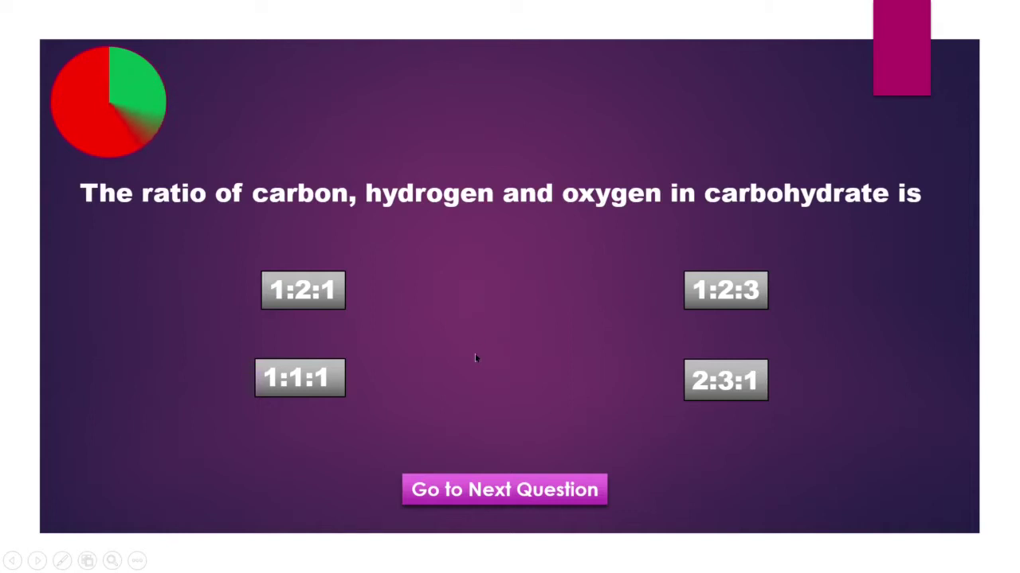
pyautogui.click(498, 488)
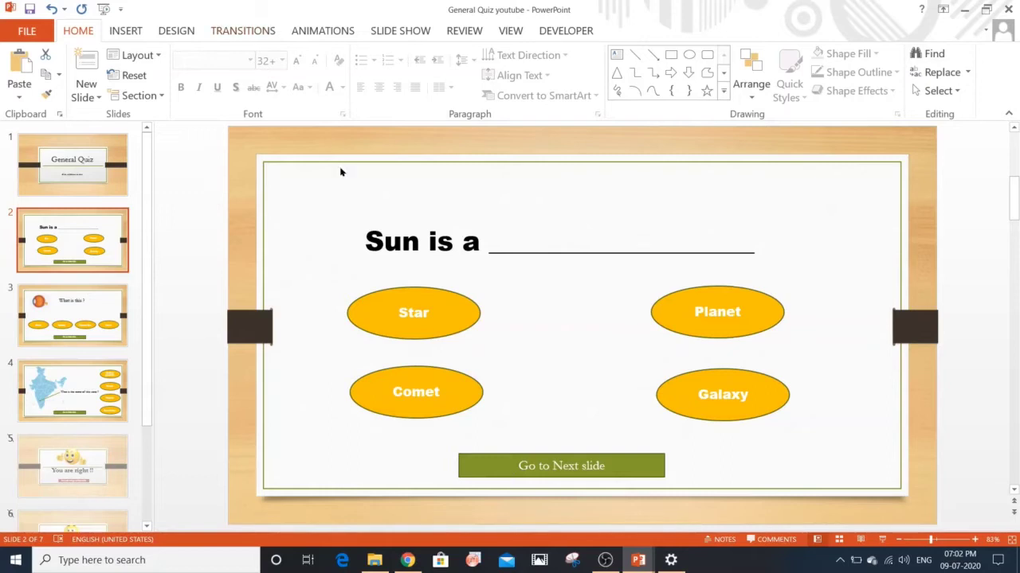
# Draw a thin rectangle, 28.35 cm wide and 1.4 cm high, across the top of slide 2
pyautogui.click(126, 31)
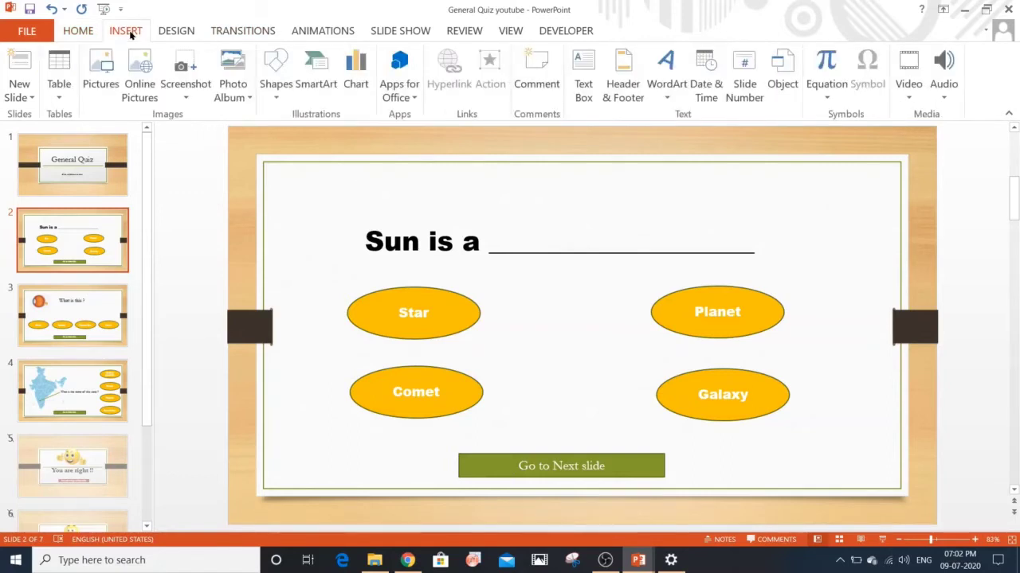
pyautogui.click(276, 88)
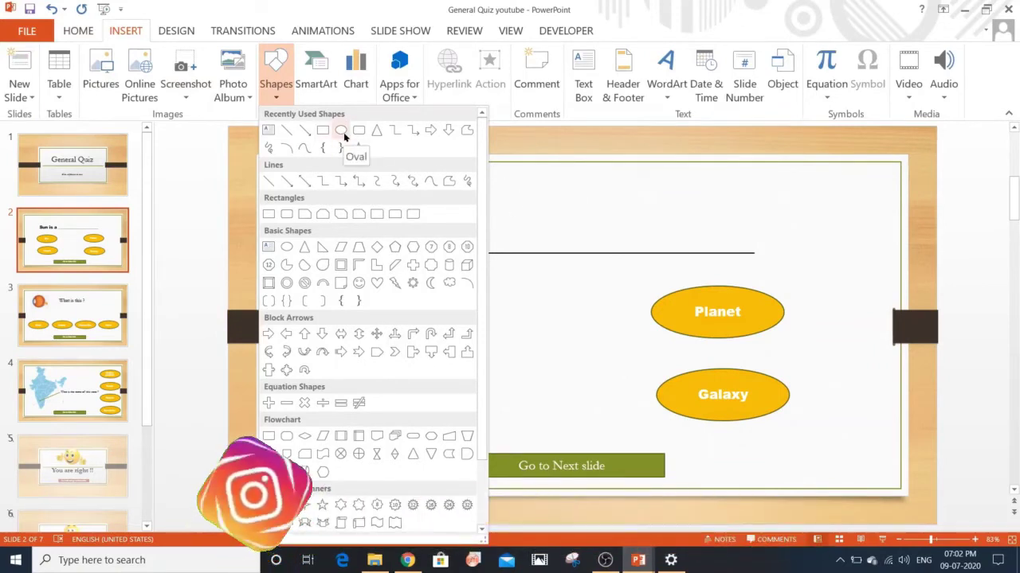
pyautogui.click(323, 131)
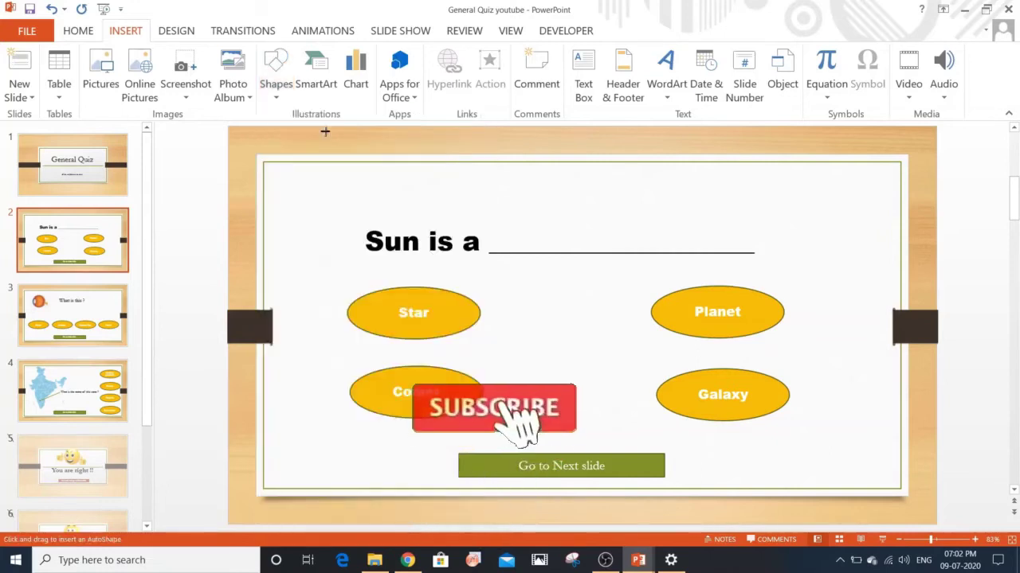
pyautogui.moveTo(286, 169)
pyautogui.mouseDown()
pyautogui.moveTo(576, 200)
pyautogui.moveTo(811, 200)
pyautogui.moveTo(881, 182)
pyautogui.mouseUp()
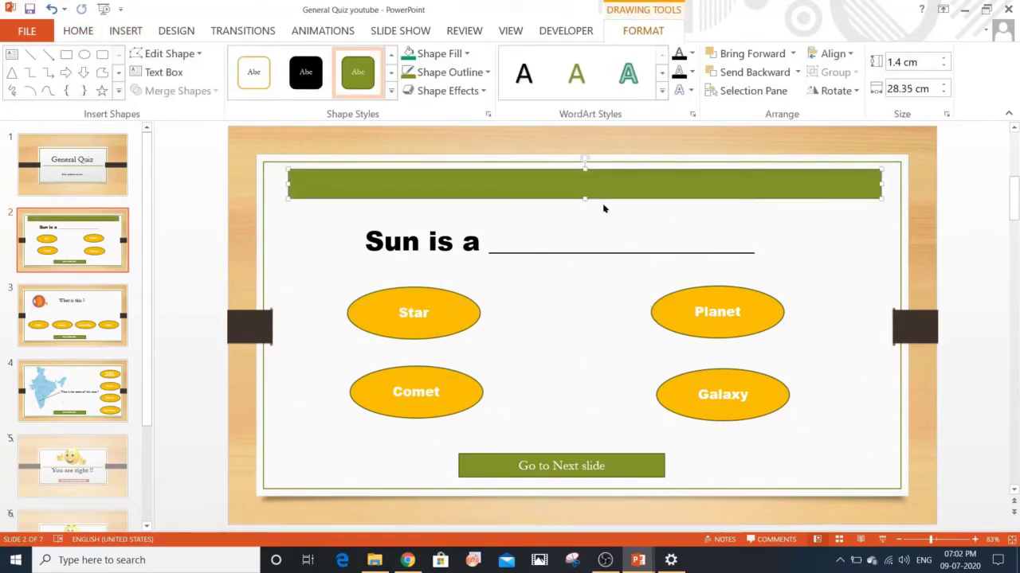
# Fill the top bar red, give it an outline colour, and duplicate it
pyautogui.click(465, 54)
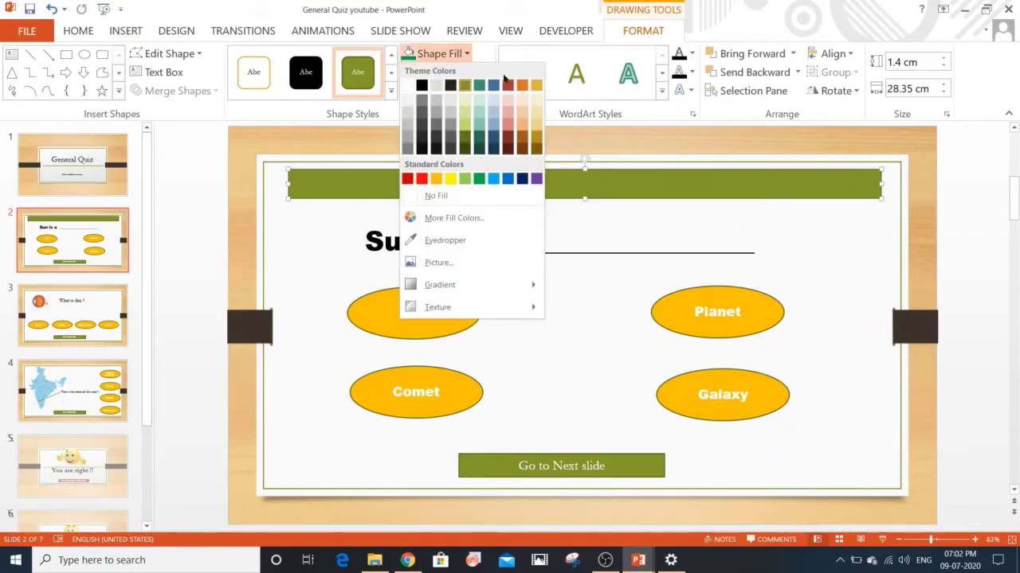
pyautogui.click(422, 180)
pyautogui.click(330, 221)
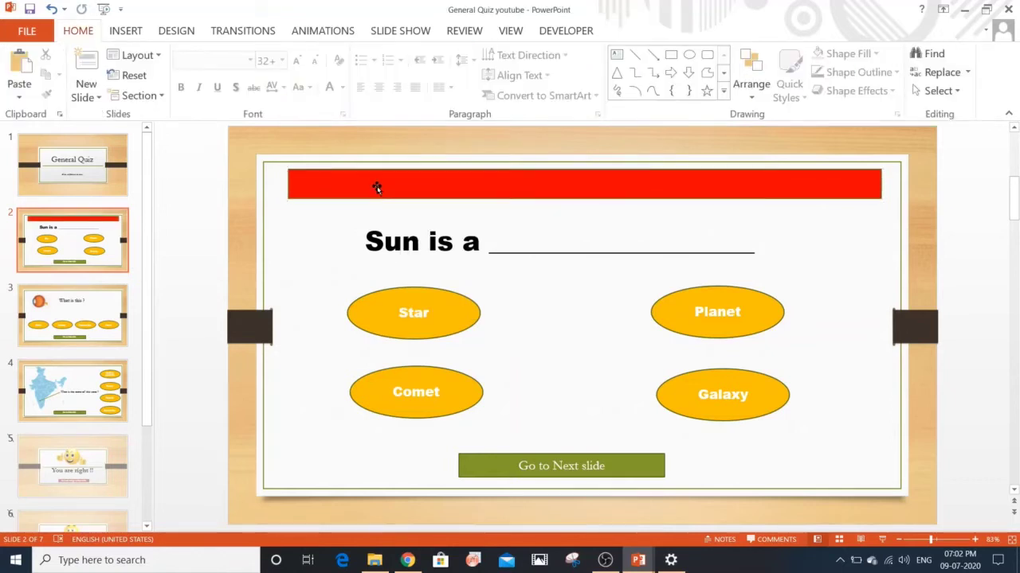
pyautogui.doubleClick(505, 176)
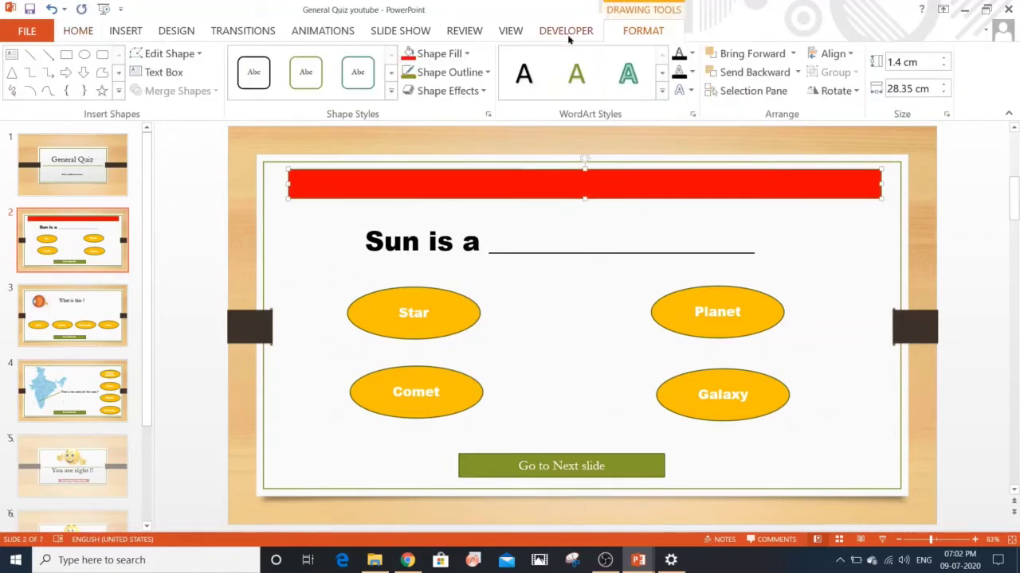
pyautogui.click(473, 73)
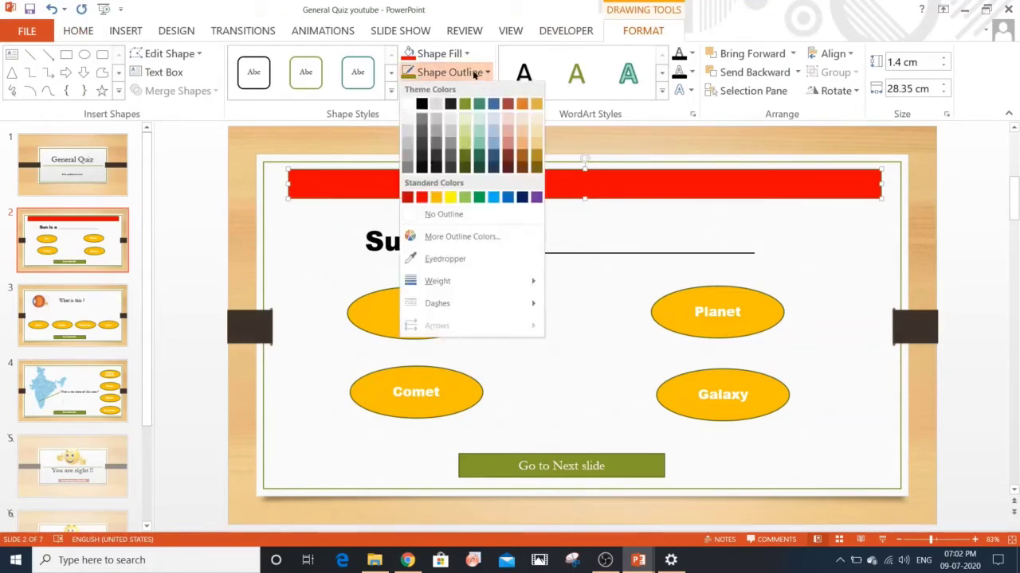
pyautogui.click(415, 107)
pyautogui.click(262, 172)
pyautogui.click(363, 192)
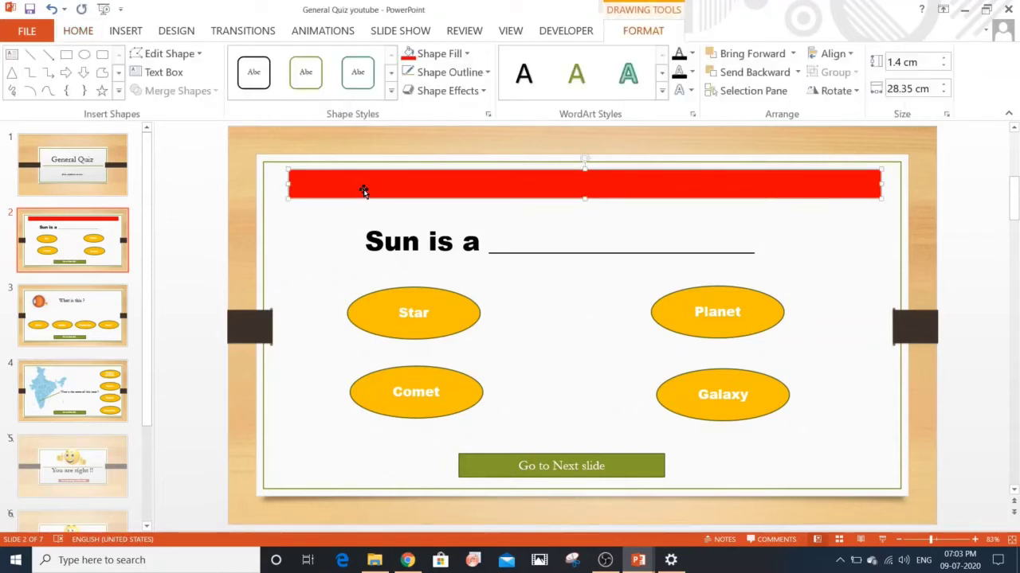
pyautogui.moveTo(366, 195); pyautogui.dragTo(386, 180)
# Change the bar's fill to gold and select it
pyautogui.click(467, 53)
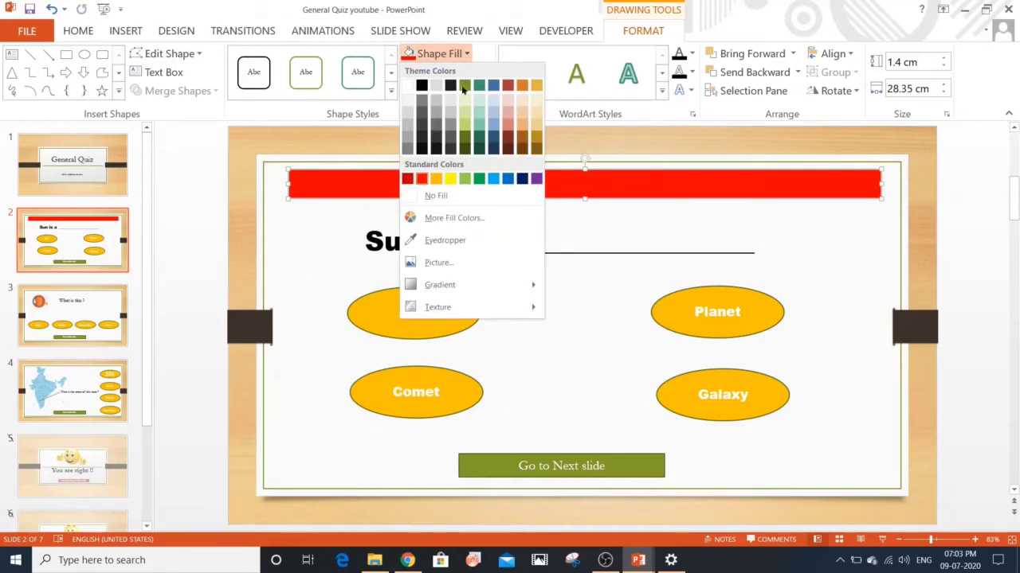
pyautogui.click(436, 178)
pyautogui.click(258, 193)
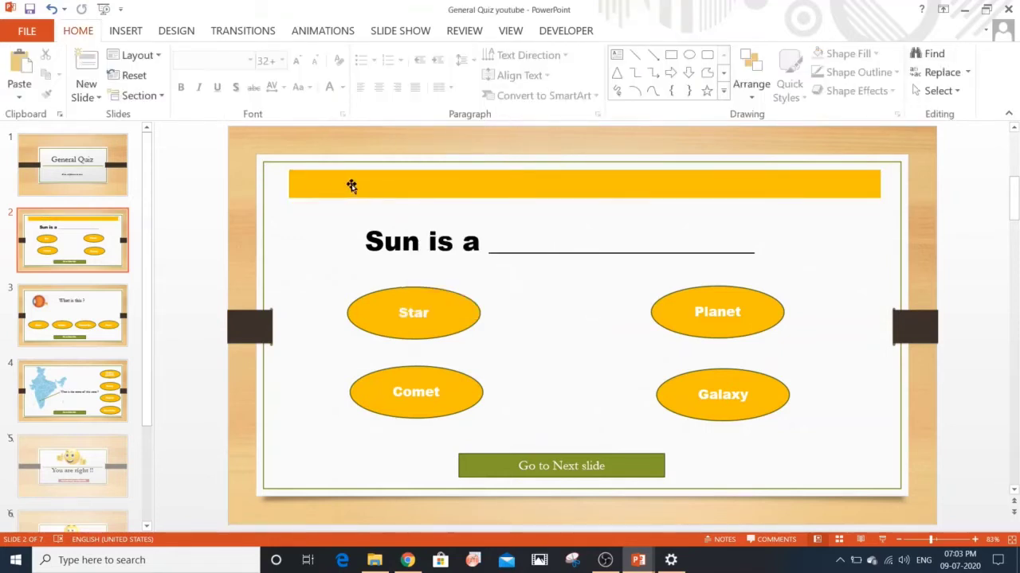
pyautogui.click(351, 186)
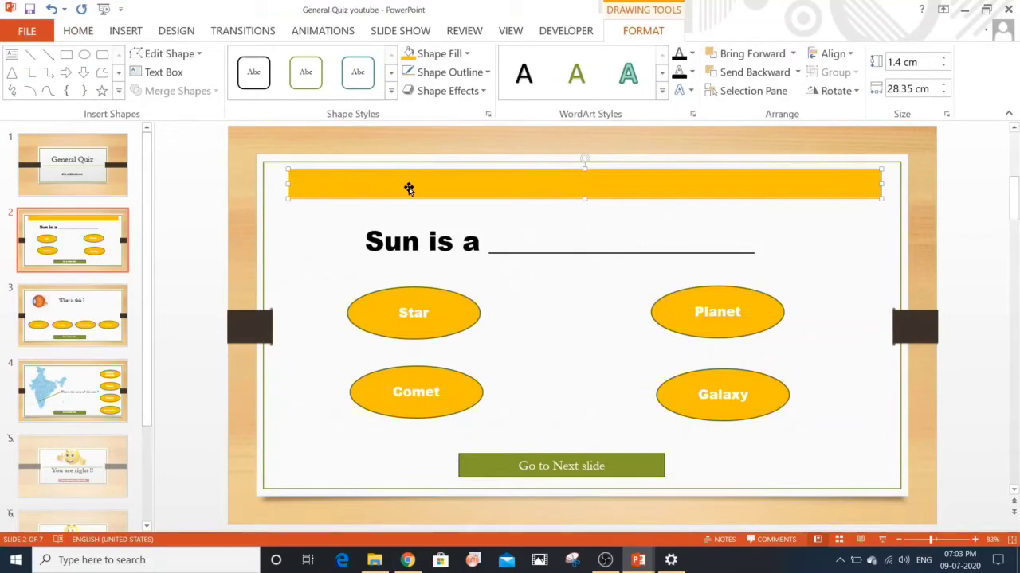
pyautogui.click(338, 37)
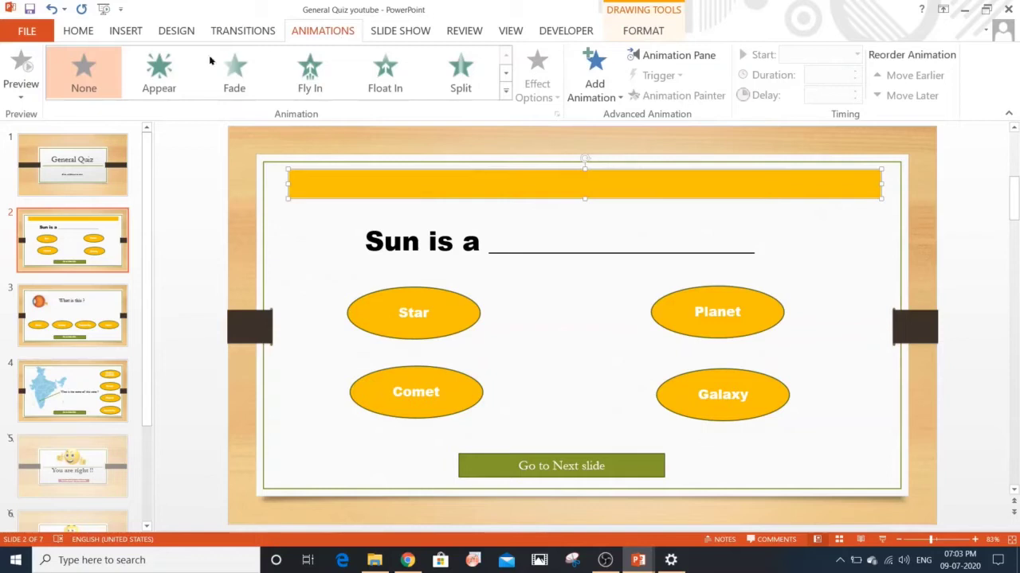
# Give the gold bar a Wipe entrance from the right and show the Animation Pane
pyautogui.click(505, 90)
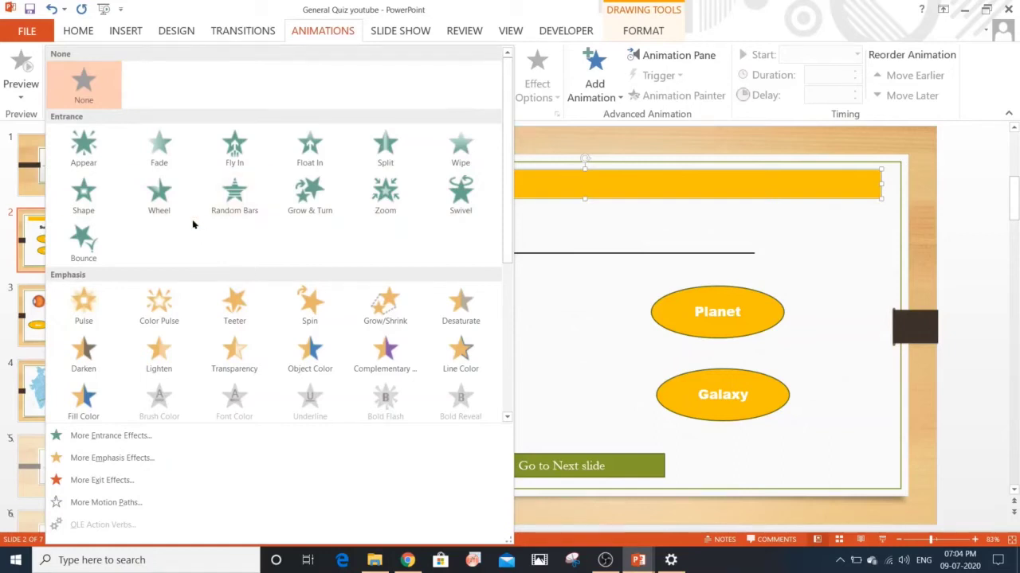
pyautogui.click(458, 147)
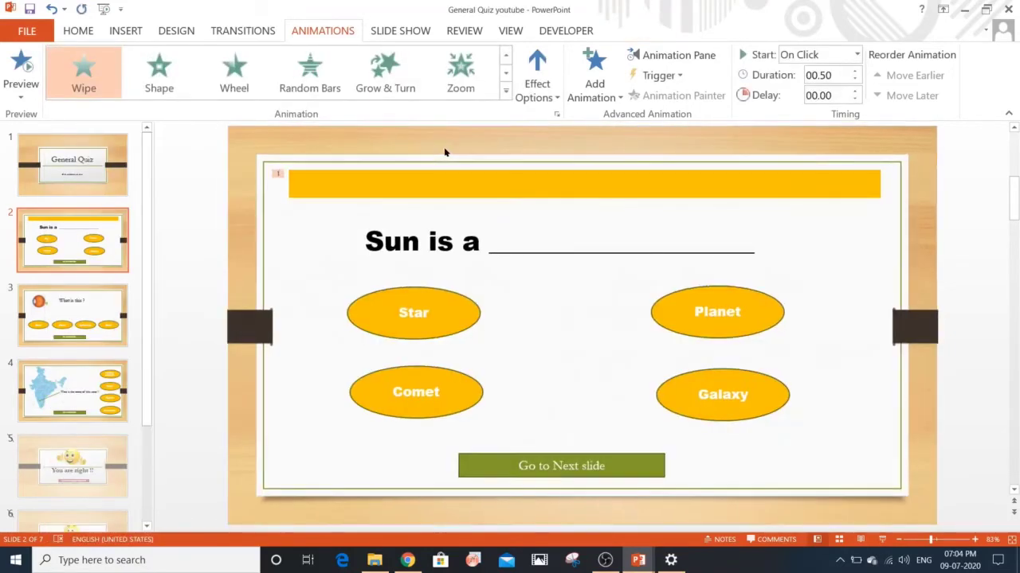
pyautogui.click(556, 97)
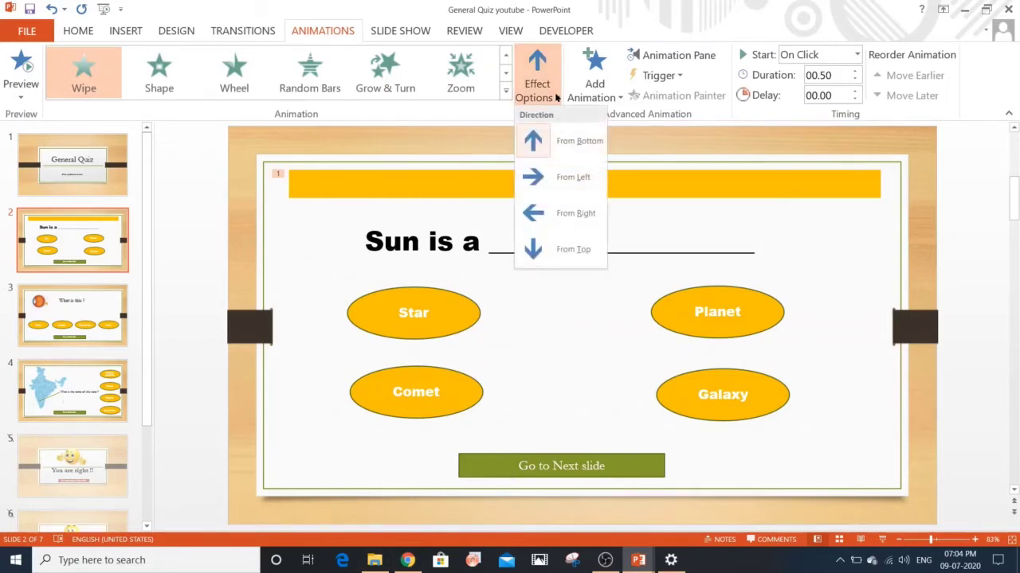
pyautogui.click(569, 180)
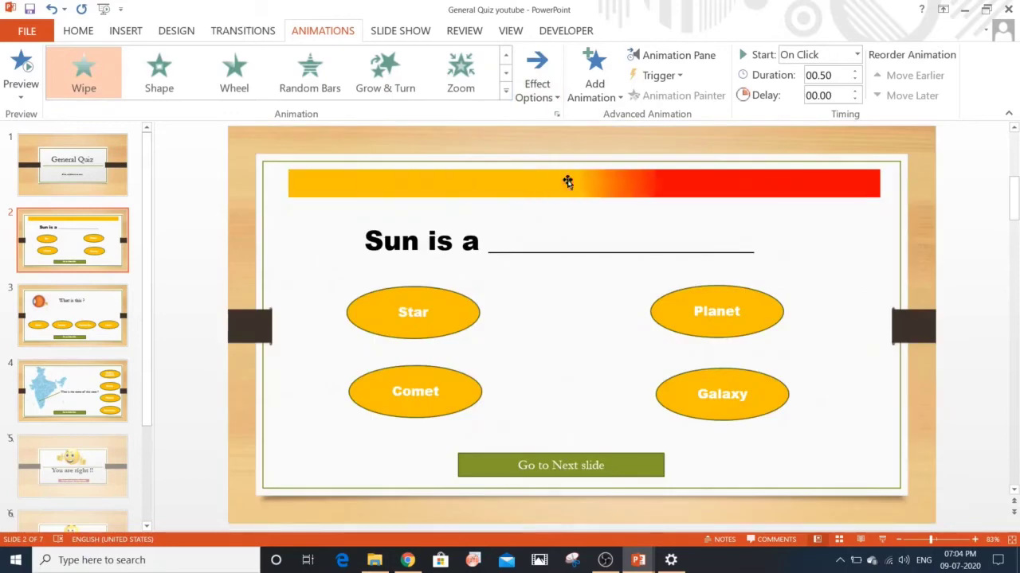
pyautogui.click(550, 97)
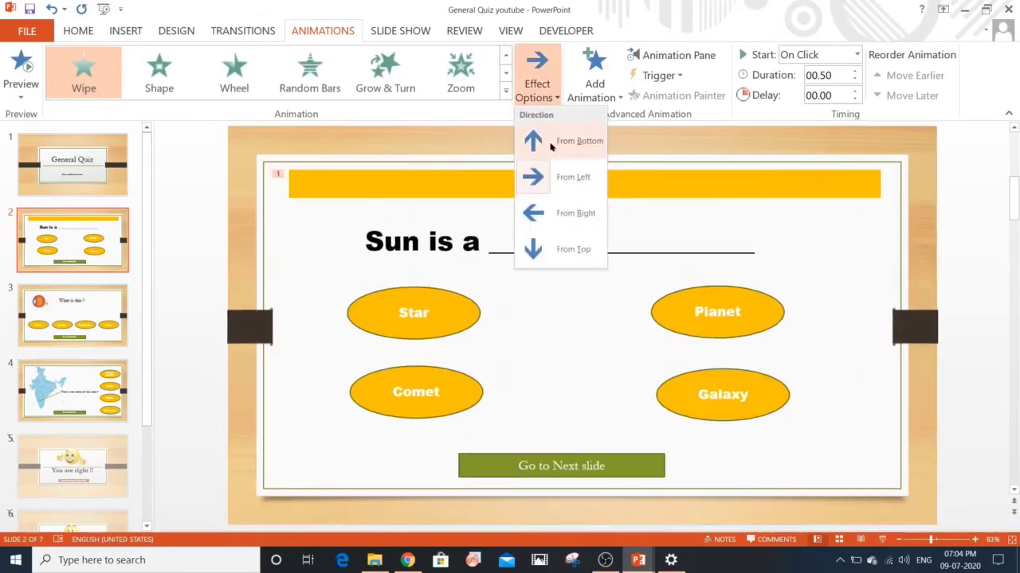
pyautogui.click(555, 215)
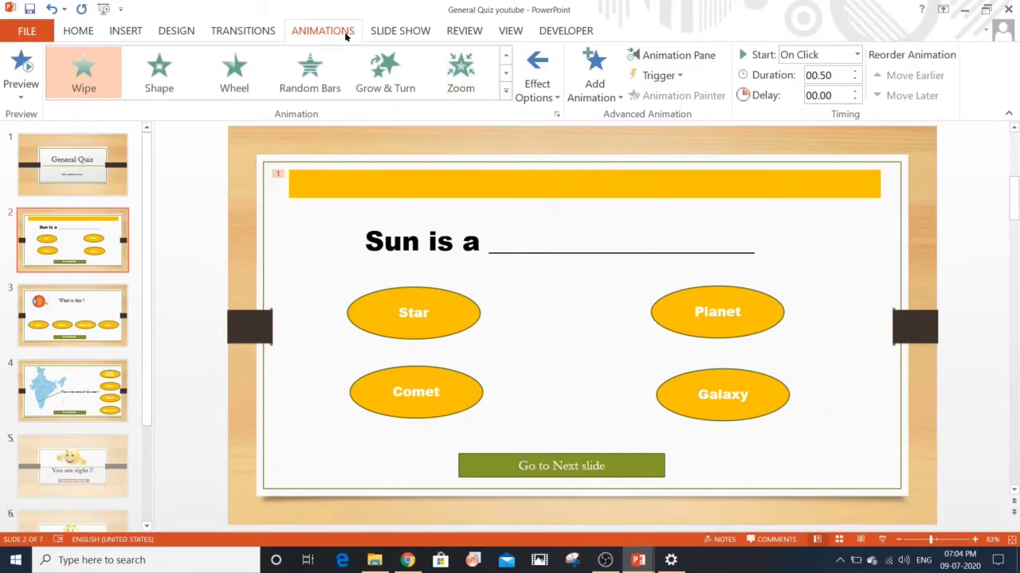
pyautogui.click(695, 56)
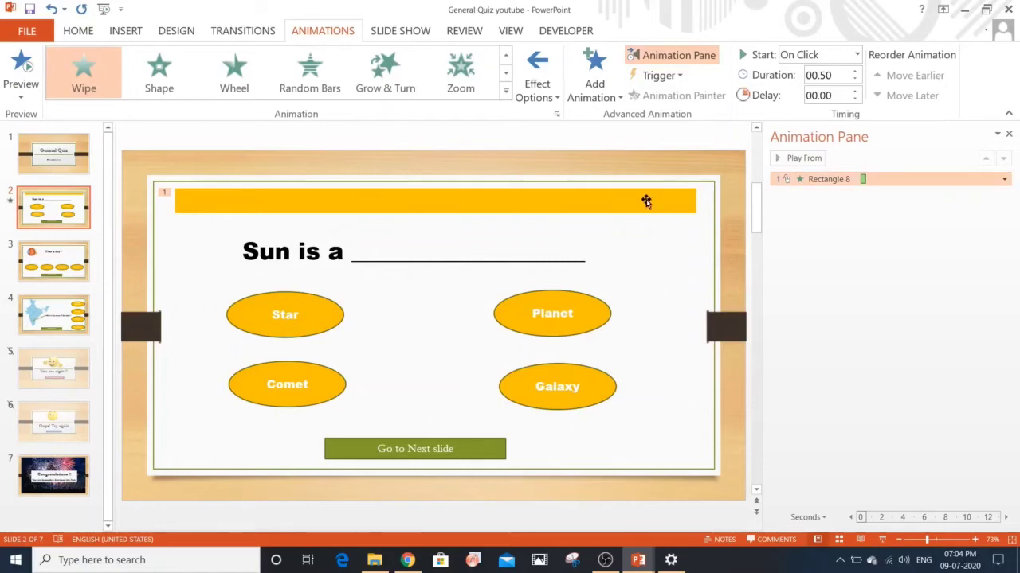
# Set Rectangle 8's Wipe to start With Previous with an 8-second duration
pyautogui.click(1004, 180)
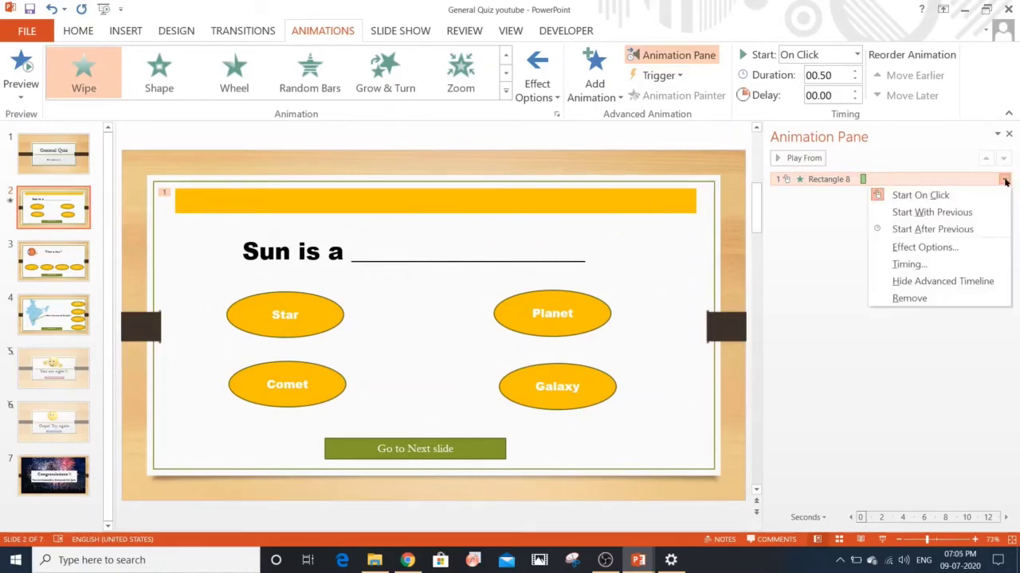
pyautogui.click(1004, 180)
pyautogui.click(1003, 180)
pyautogui.click(927, 248)
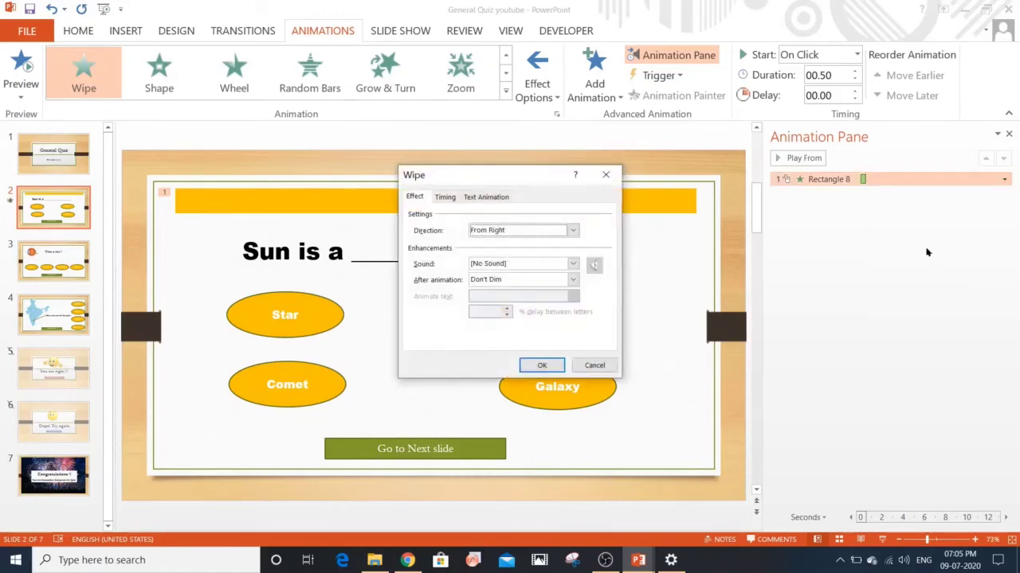
pyautogui.moveTo(518, 176); pyautogui.dragTo(516, 147)
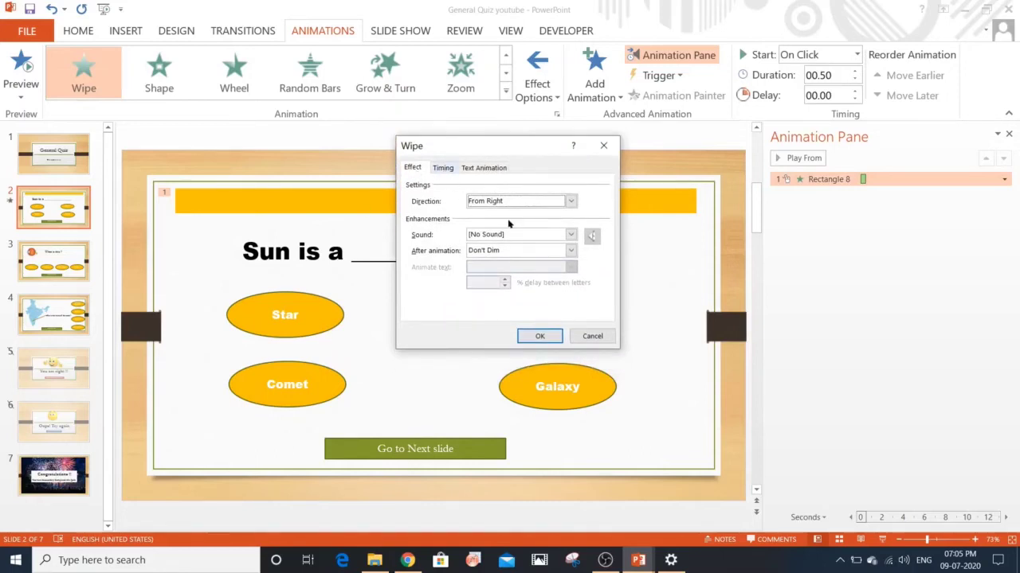
pyautogui.click(445, 168)
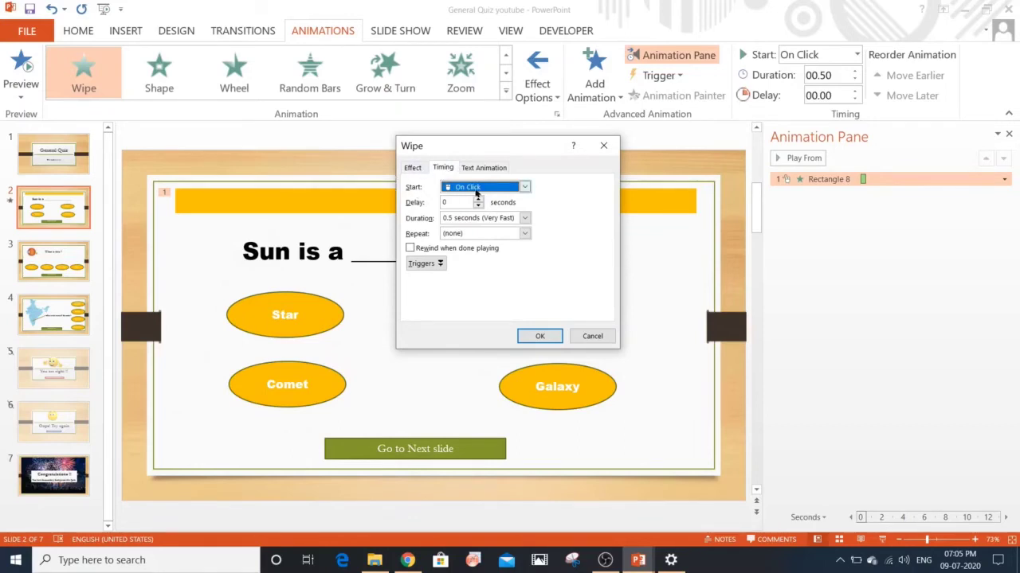
pyautogui.click(524, 188)
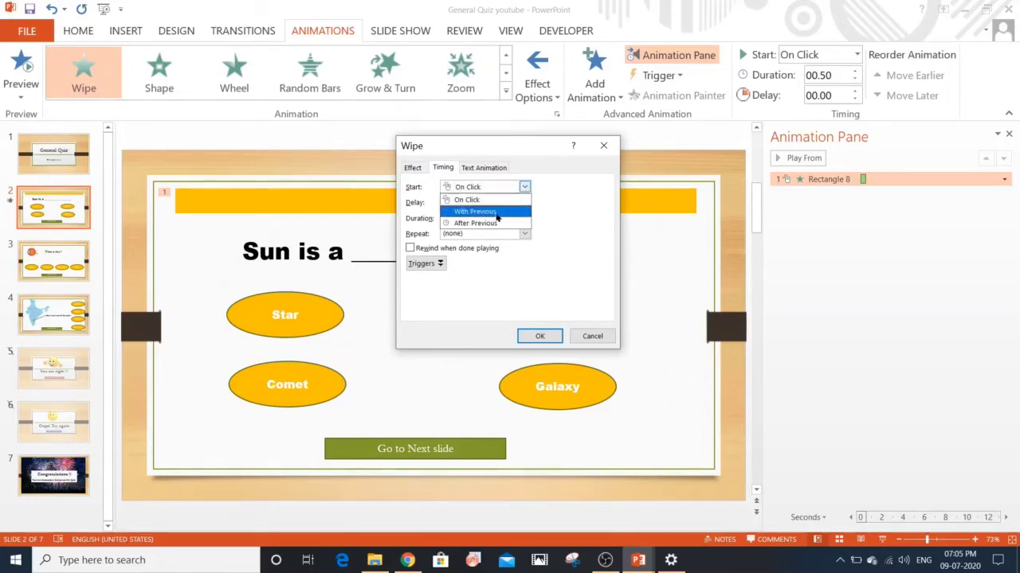
pyautogui.click(496, 211)
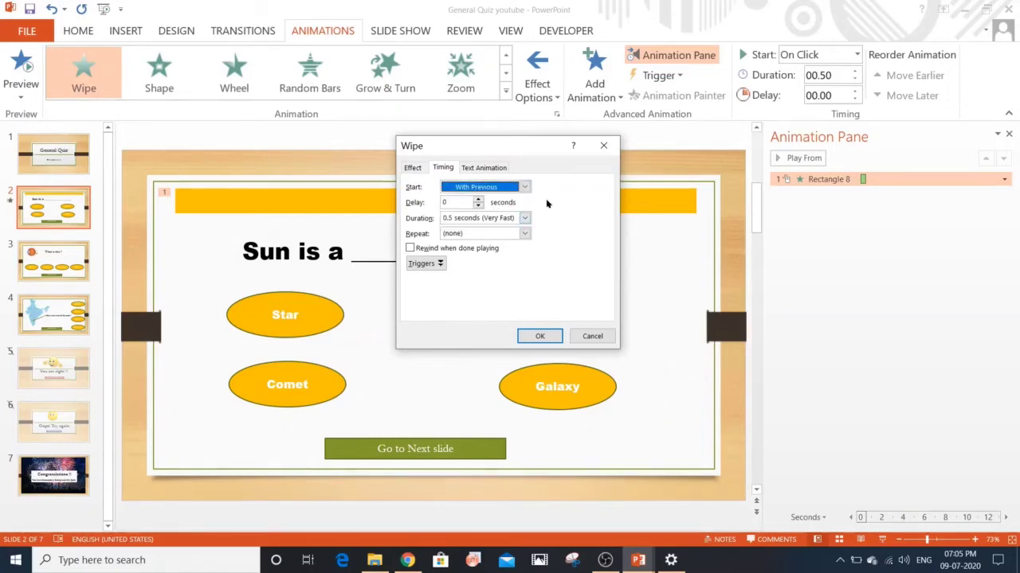
pyautogui.click(466, 217)
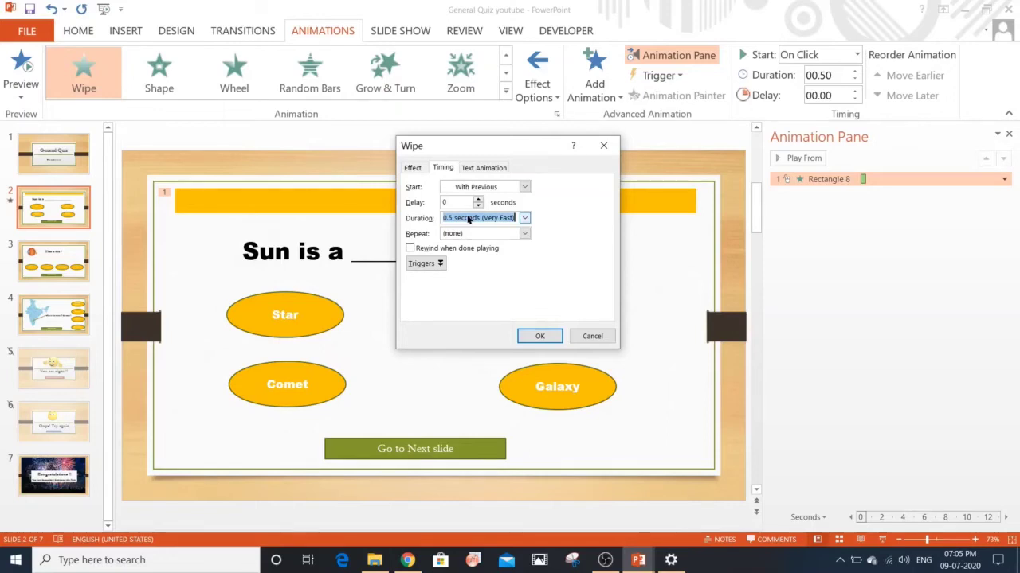
pyautogui.write('8')
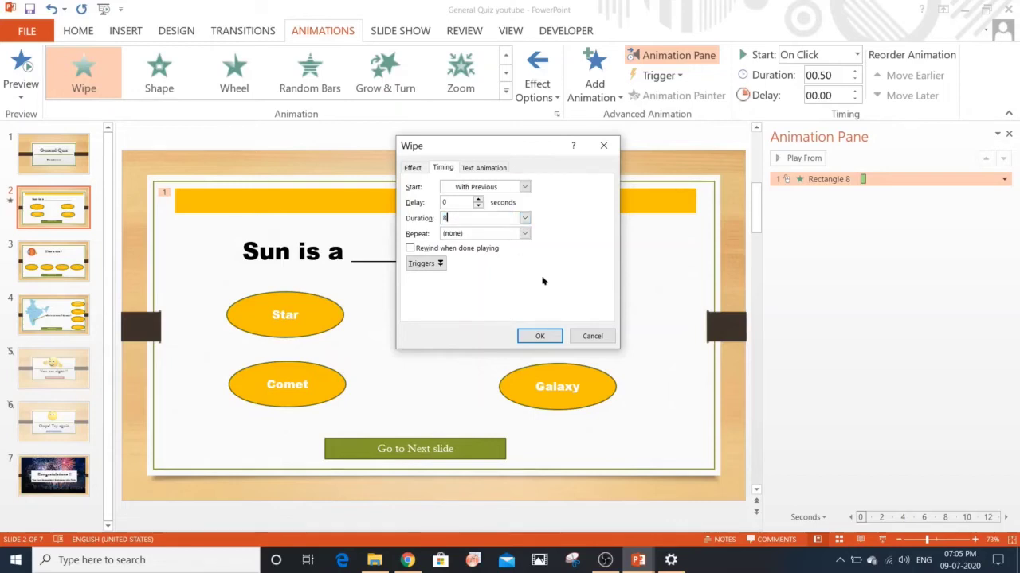
pyautogui.click(537, 336)
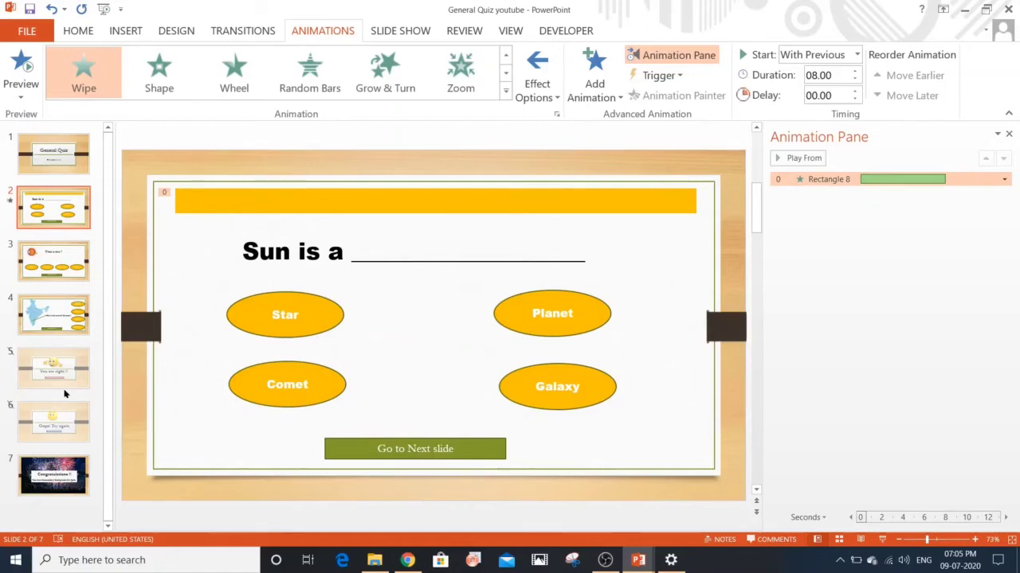
pyautogui.click(249, 316)
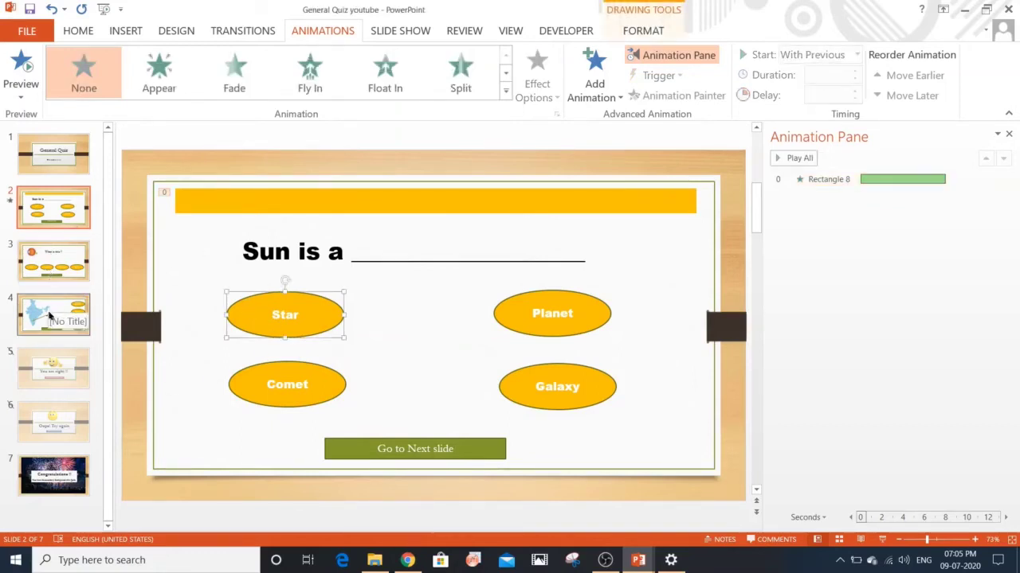
# Open the Selection Pane listing all objects on slide 2
pyautogui.click(266, 204)
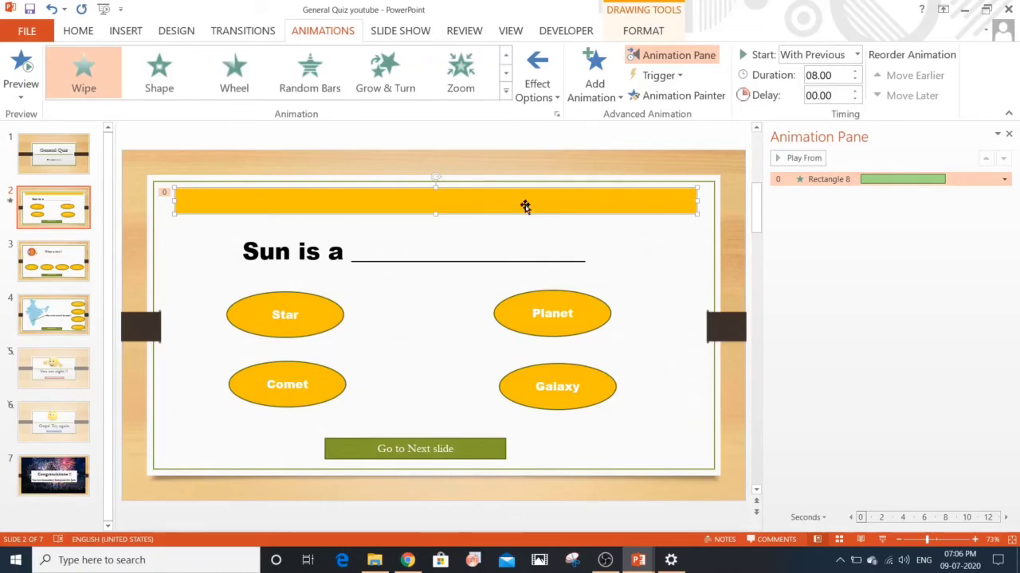
pyautogui.click(637, 30)
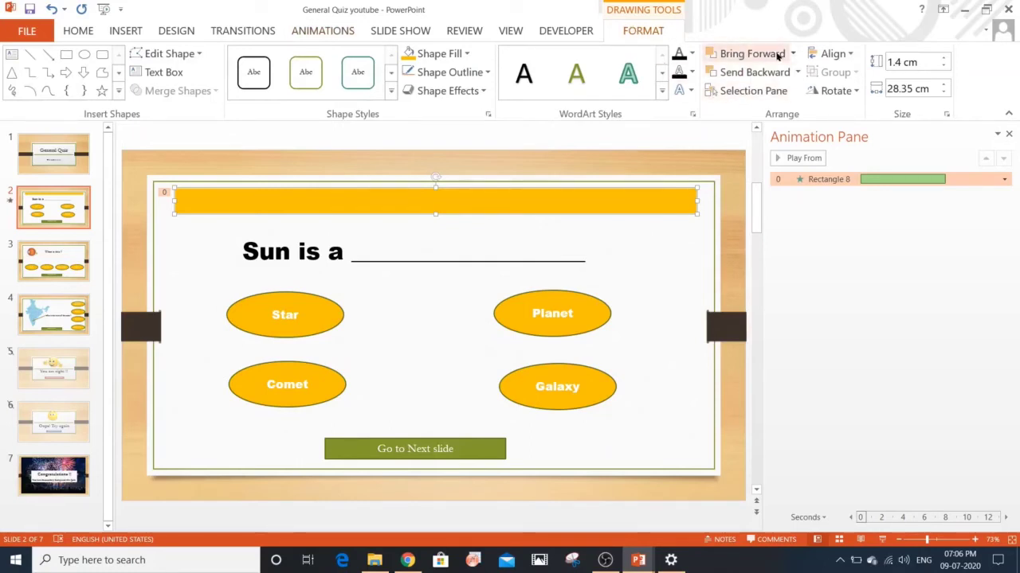
pyautogui.click(753, 92)
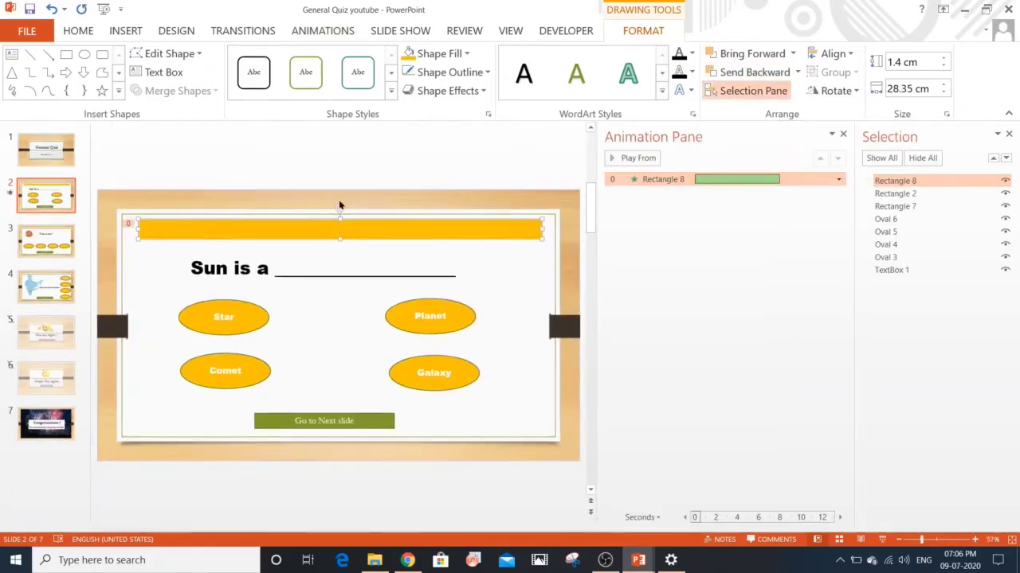
# Select Rectangle 8 and Rectangle 2 together in the Selection Pane
pyautogui.click(912, 181)
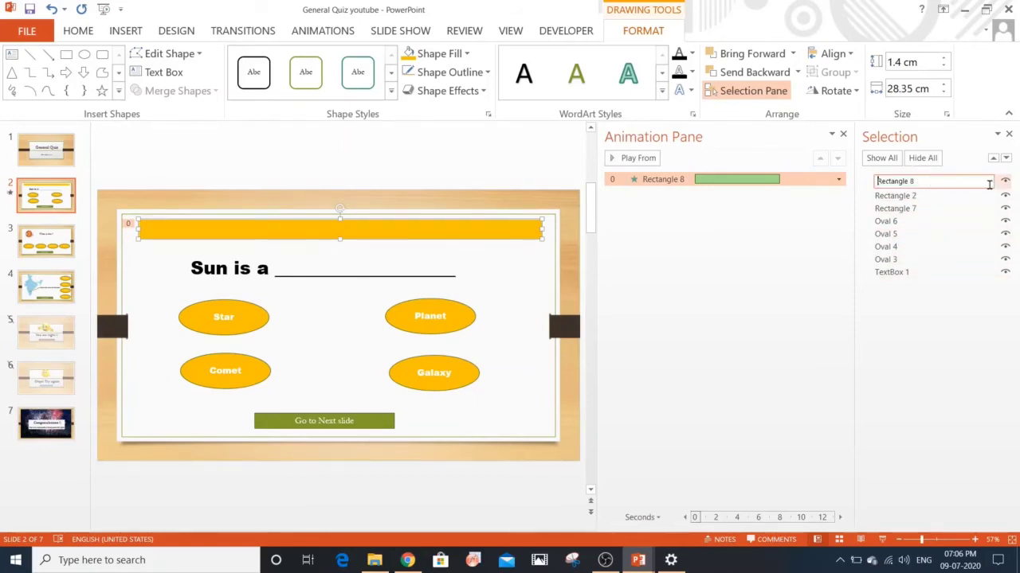
pyautogui.click(915, 194)
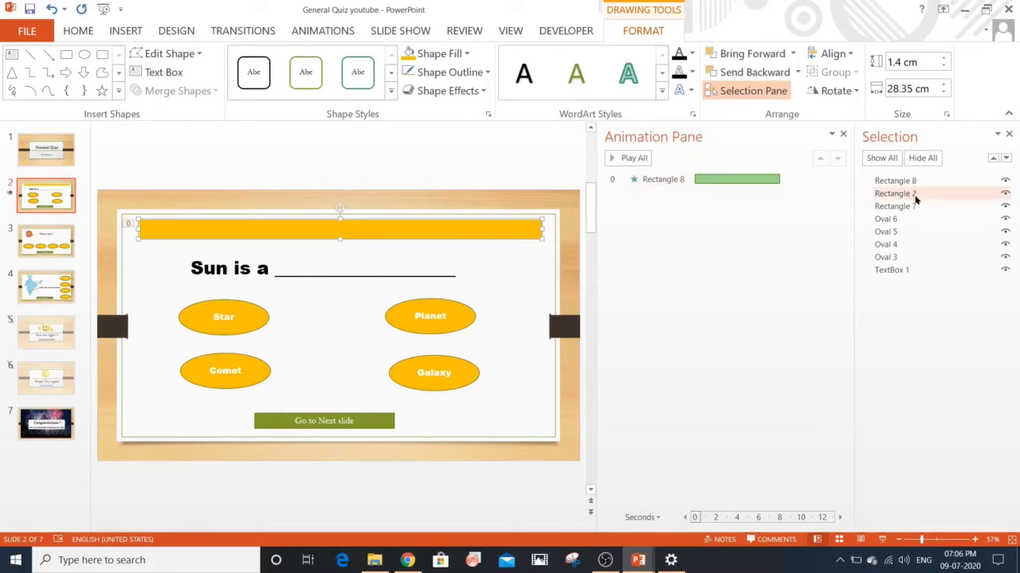
pyautogui.click(916, 194)
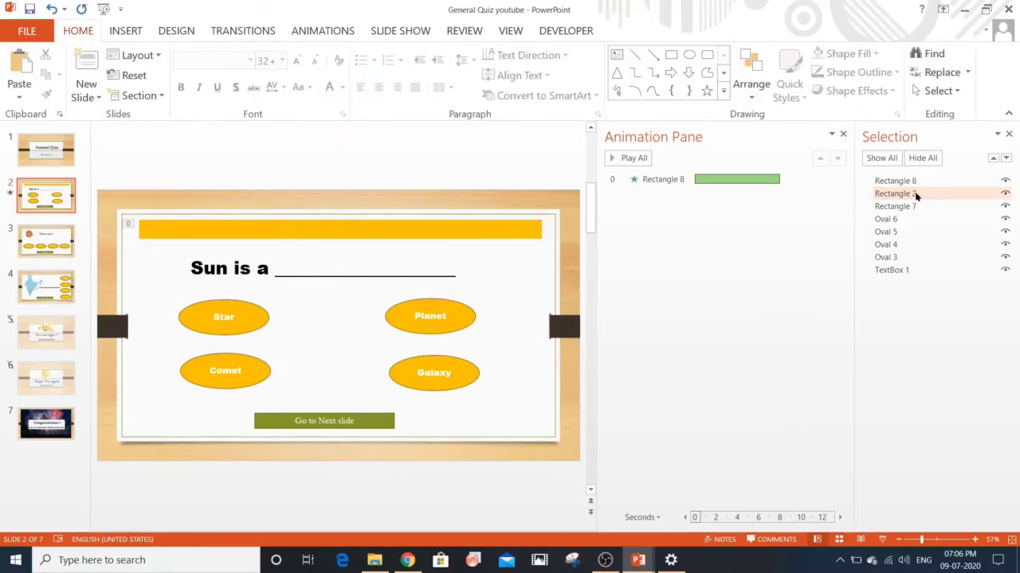
pyautogui.click(916, 182)
pyautogui.keyDown('ctrl'); pyautogui.click(917, 193); pyautogui.keyUp('ctrl')
pyautogui.keyDown('ctrl'); pyautogui.click(936, 194); pyautogui.keyUp('ctrl')
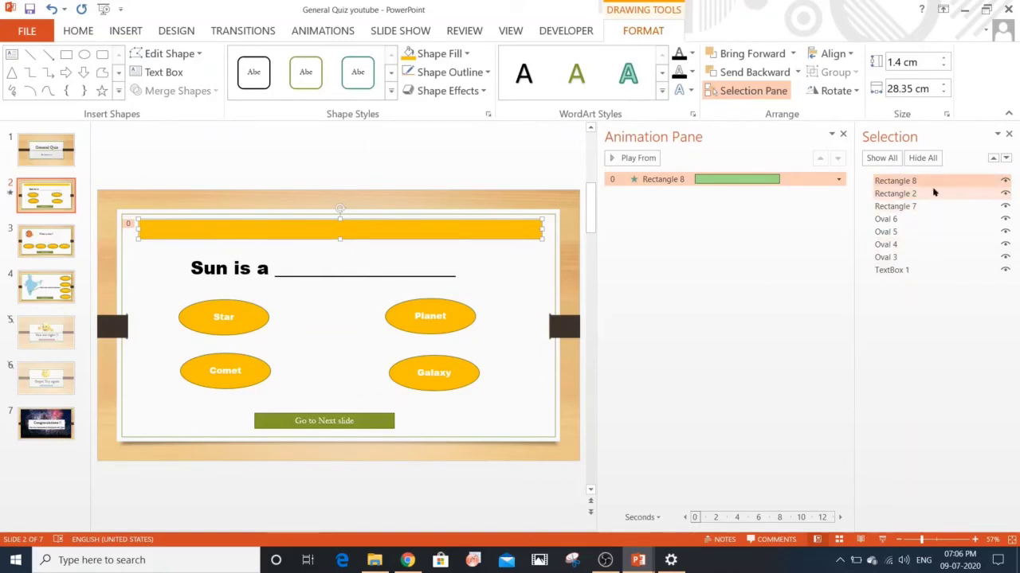
pyautogui.keyDown('ctrl'); pyautogui.click(933, 194); pyautogui.keyUp('ctrl')
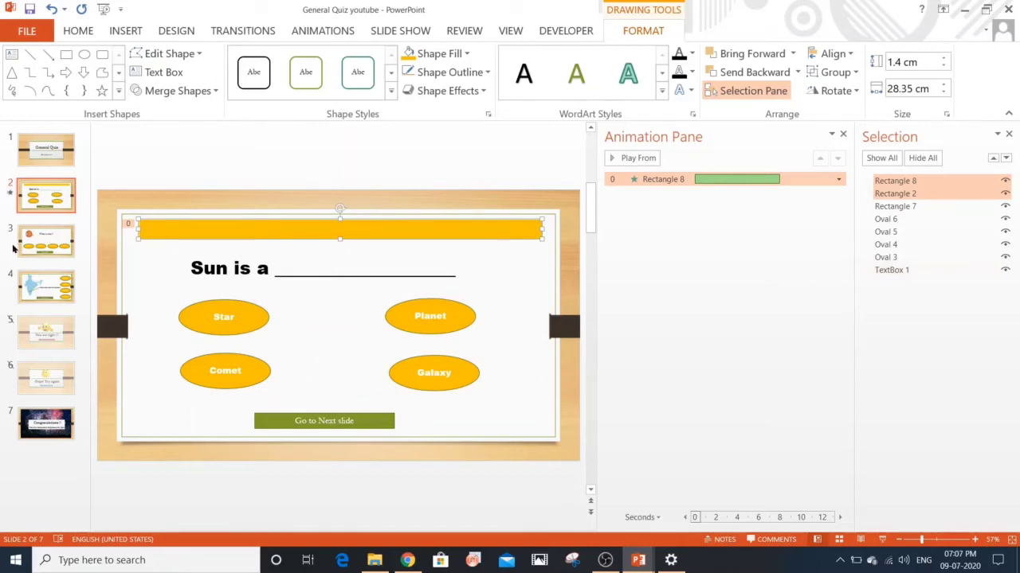
pyautogui.click(38, 248)
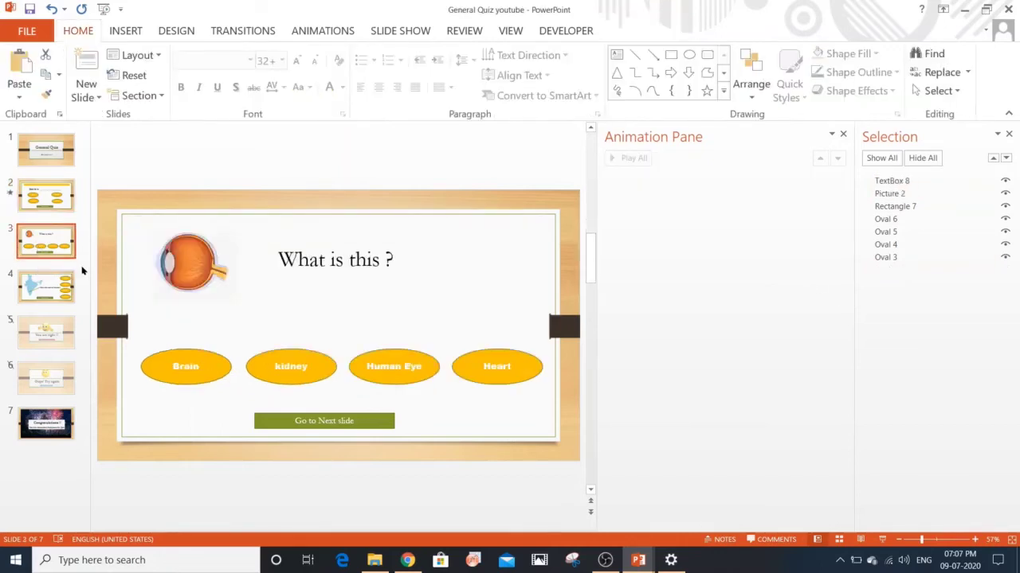
pyautogui.hotkey('ctrl', 'v')
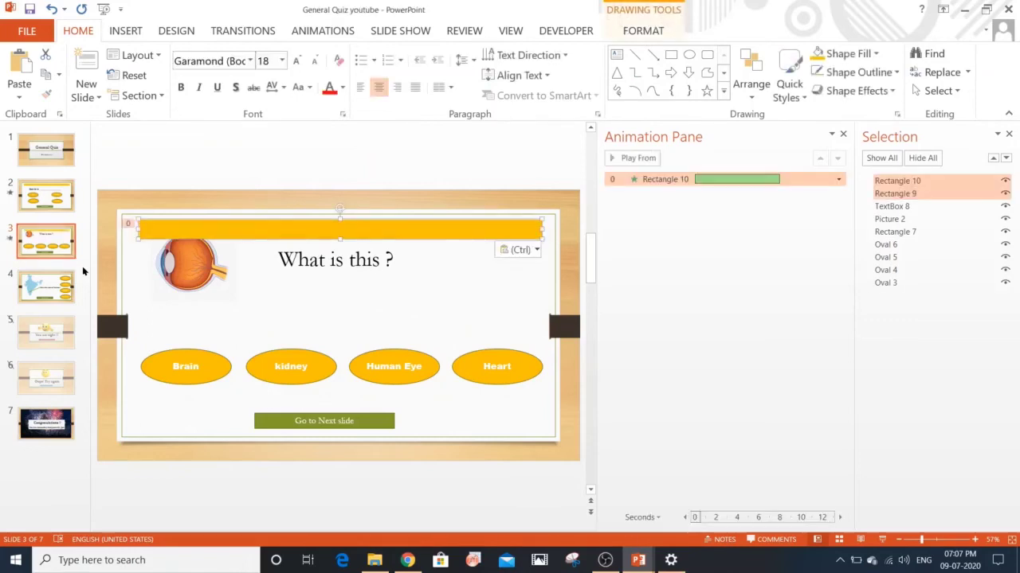
pyautogui.click(40, 292)
pyautogui.hotkey('ctrl', 'v')
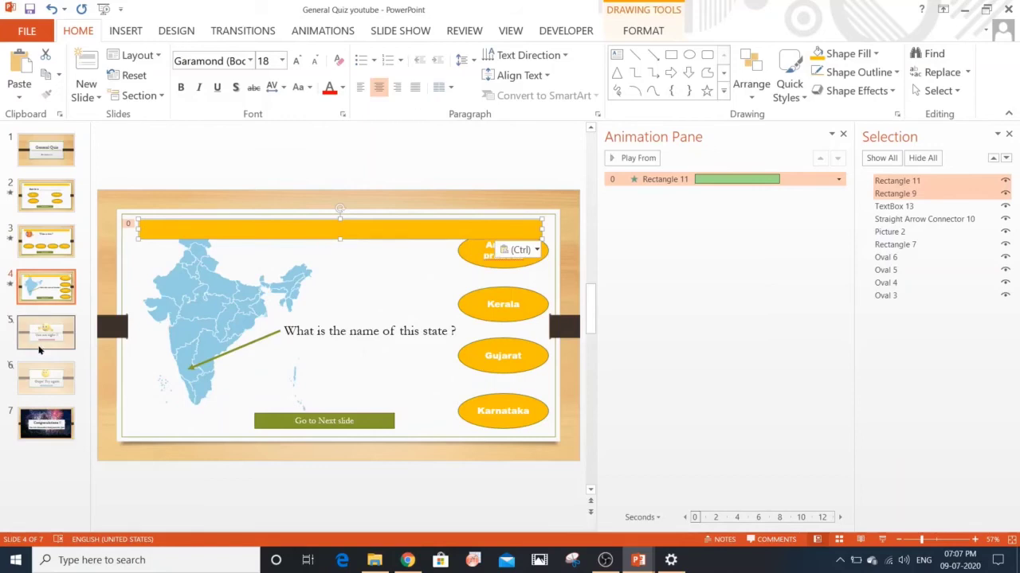
pyautogui.click(45, 239)
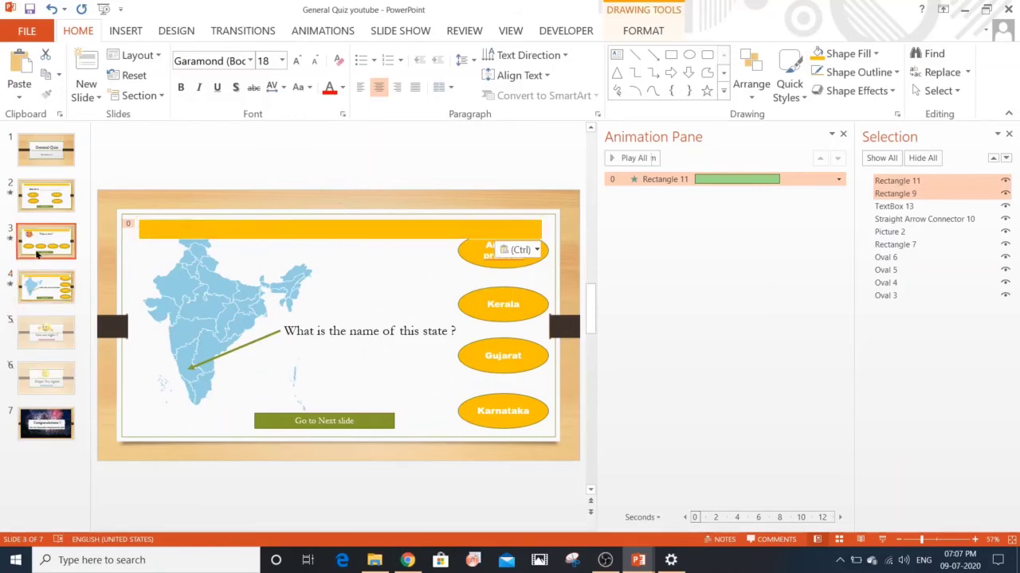
pyautogui.click(337, 232)
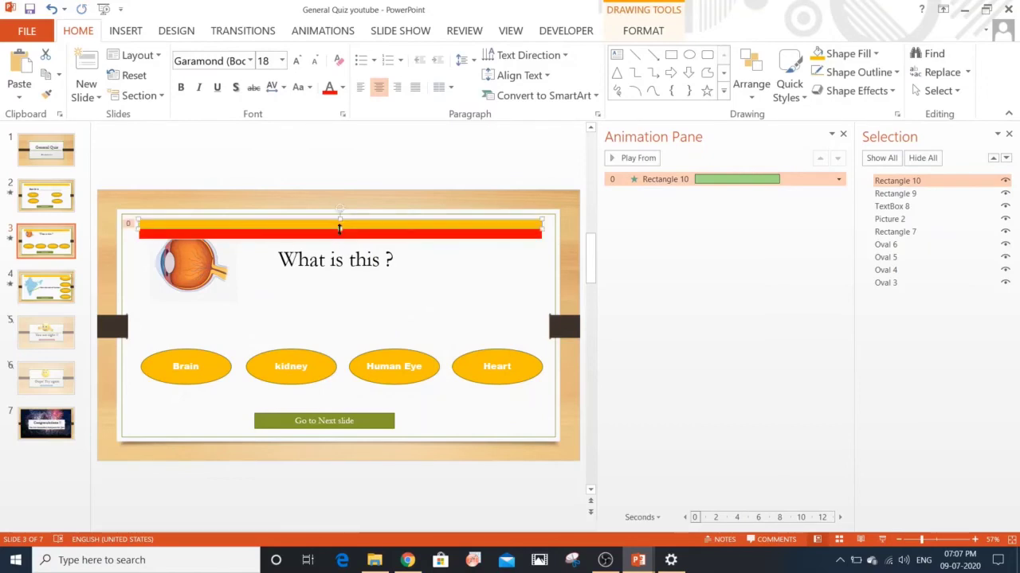
pyautogui.click(338, 239)
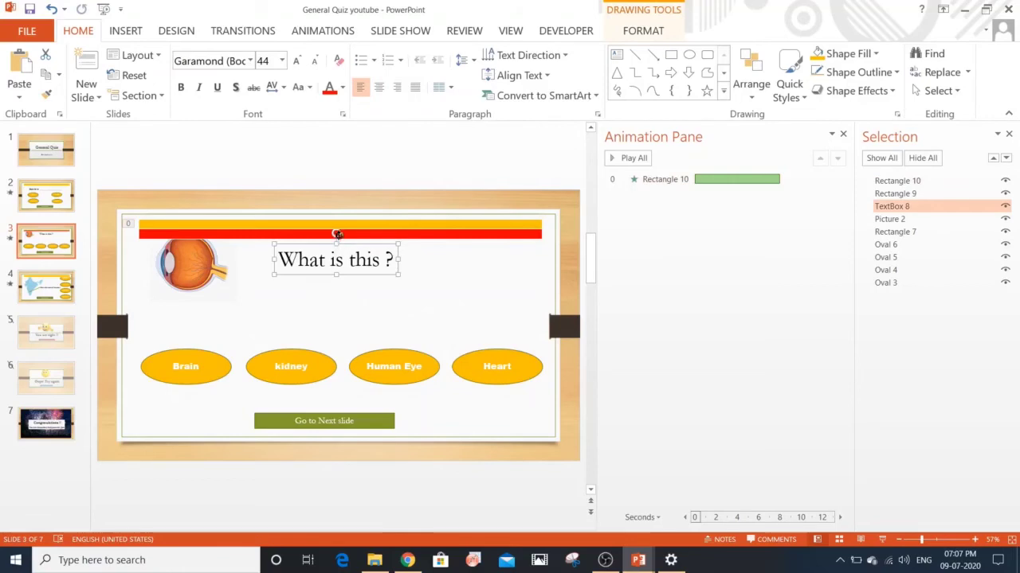
pyautogui.click(317, 237)
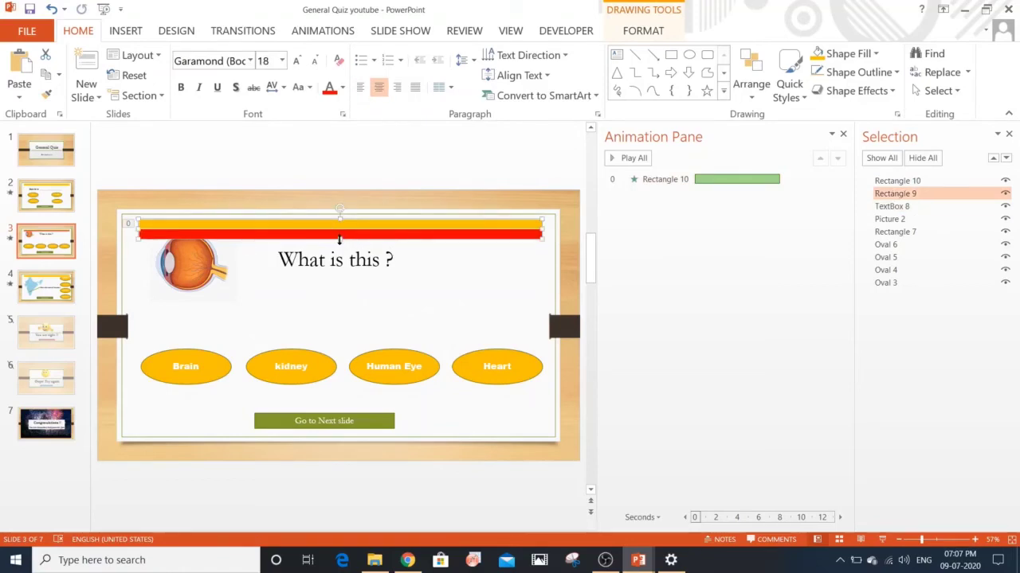
pyautogui.click(496, 263)
pyautogui.click(66, 295)
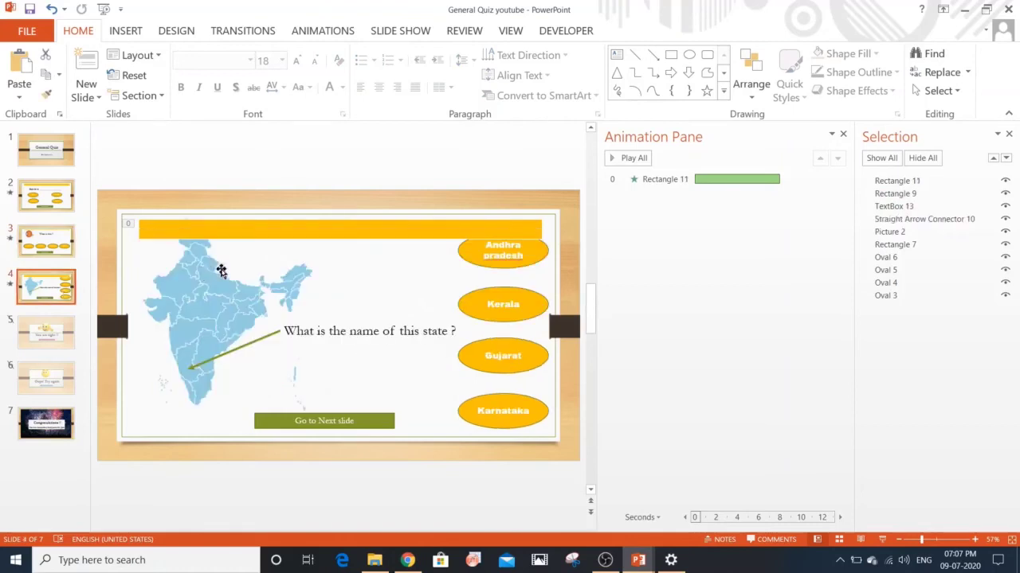
# Nudge slide 4's Rectangle 11 and Rectangle 9 up to the slide's top edge
pyautogui.click(295, 230)
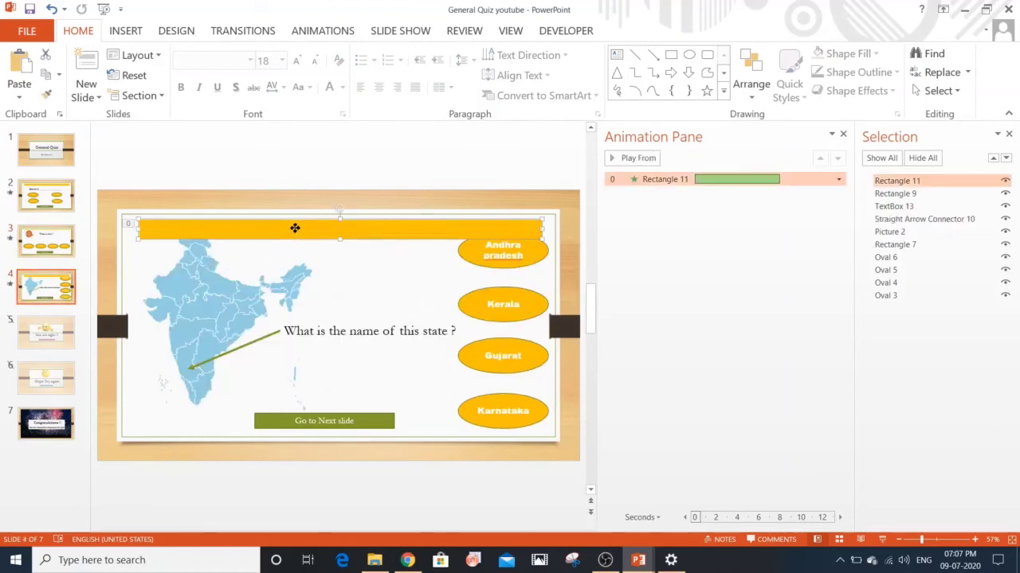
pyautogui.keyDown('ctrl'); pyautogui.click(919, 194); pyautogui.keyUp('ctrl')
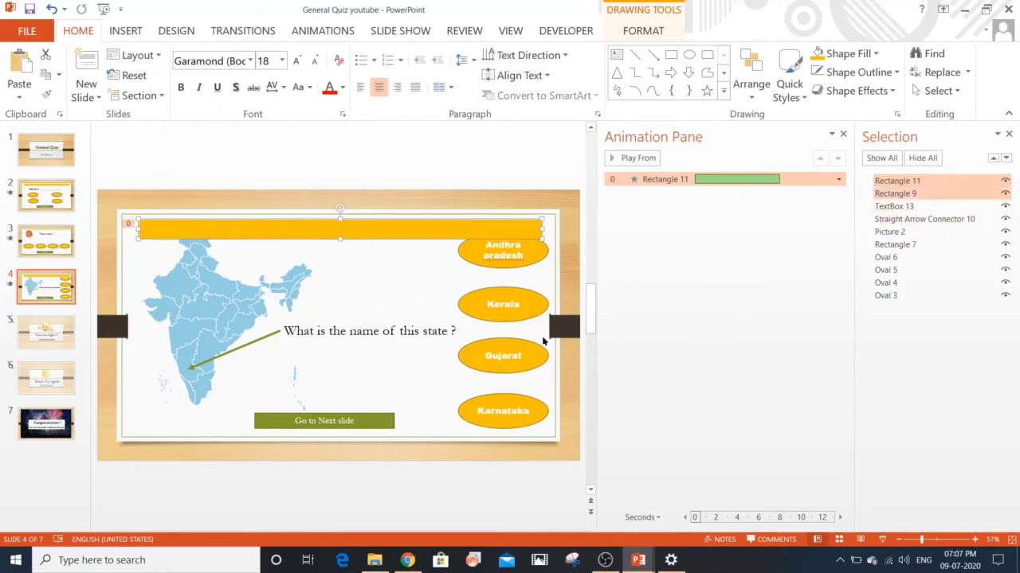
pyautogui.press('Up')
pyautogui.press('Up')
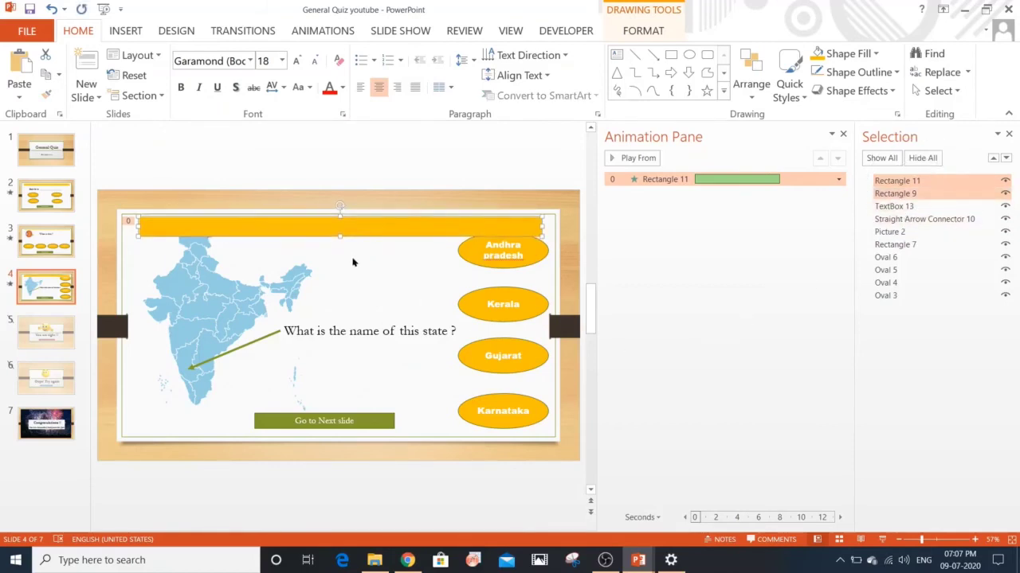
pyautogui.press('Up')
pyautogui.press('Up')
pyautogui.press('Up')
pyautogui.press('Up')
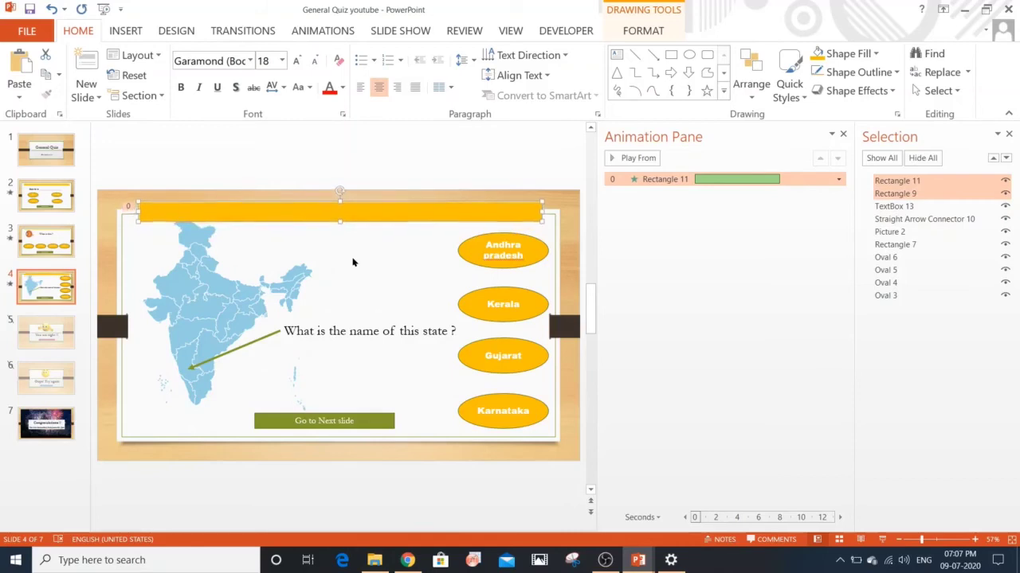
pyautogui.press('Up')
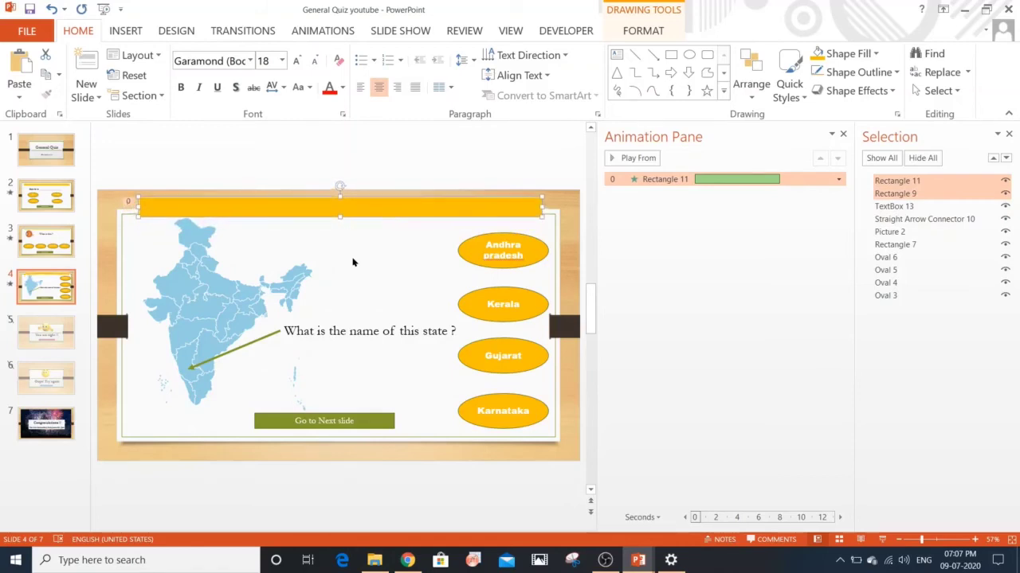
pyautogui.moveTo(340, 200); pyautogui.dragTo(339, 201)
pyautogui.click(360, 243)
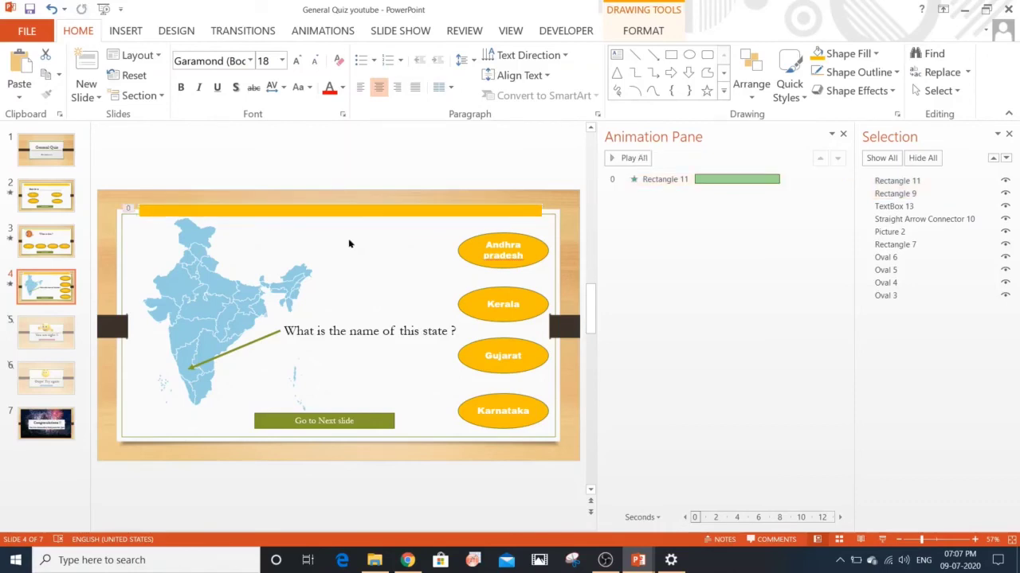
pyautogui.click(30, 199)
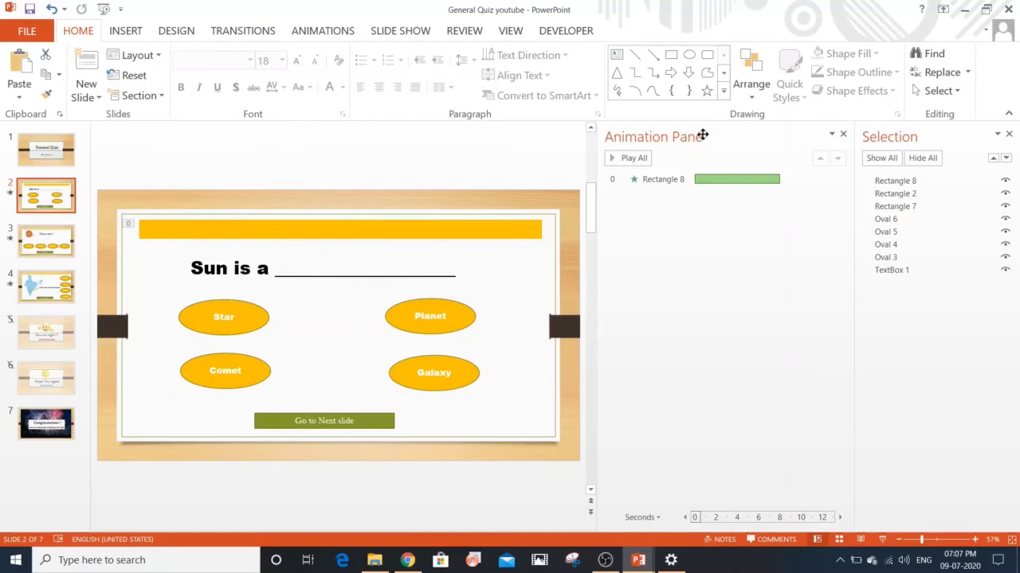
# Make every slide advance automatically After 0.8 using Apply To All
pyautogui.click(343, 35)
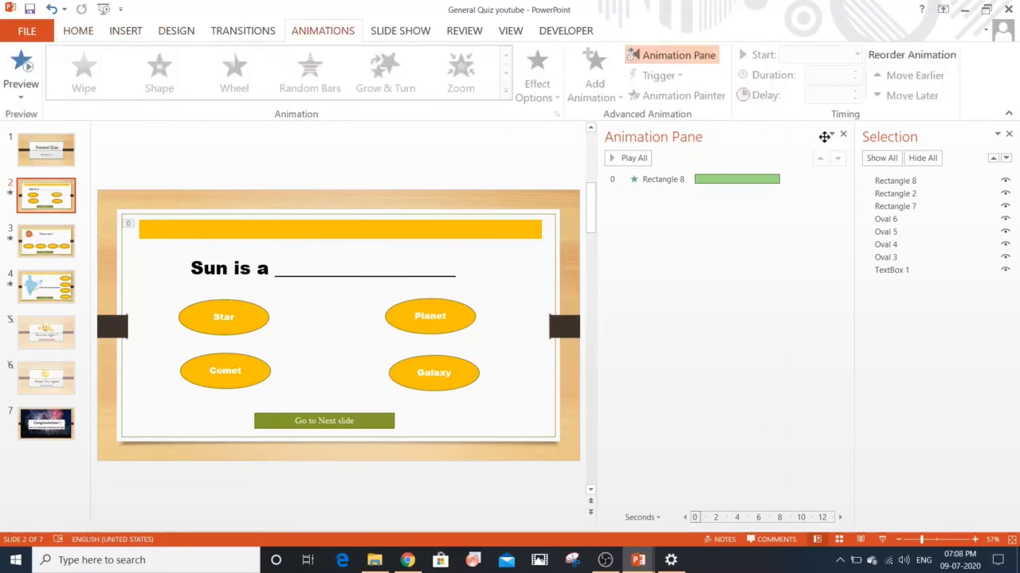
pyautogui.click(48, 155)
pyautogui.click(61, 210)
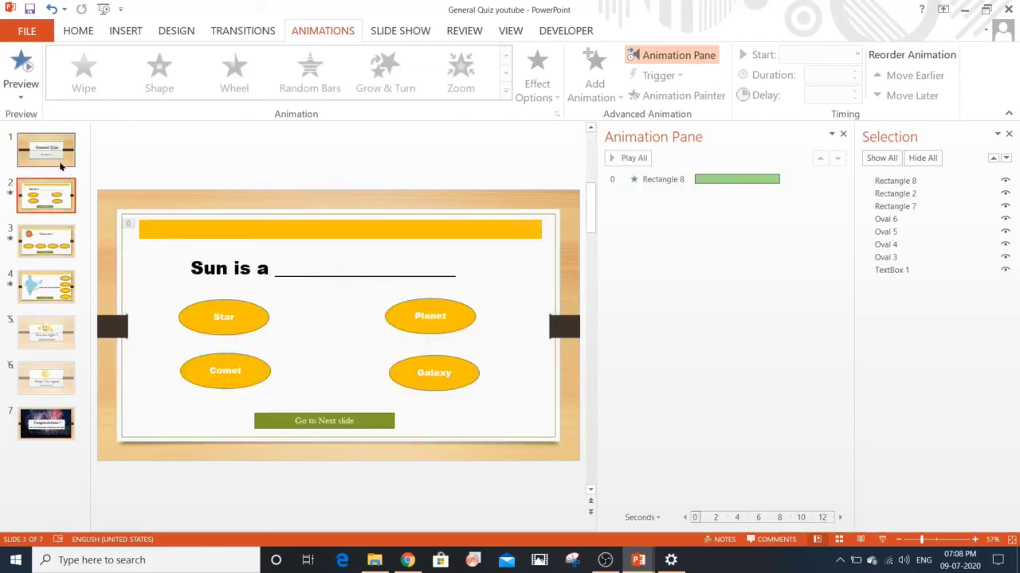
pyautogui.click(241, 32)
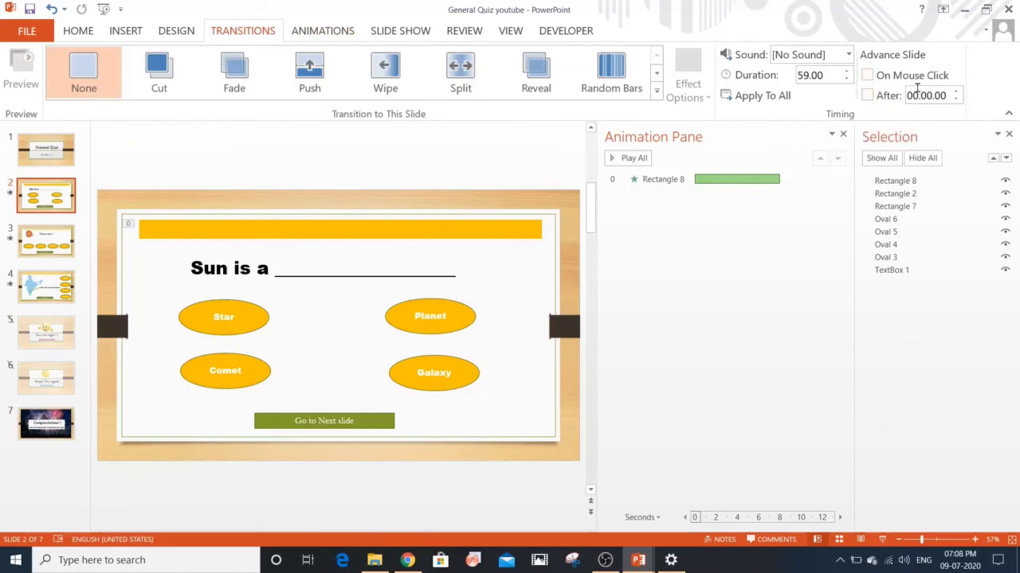
pyautogui.click(867, 96)
pyautogui.click(931, 95)
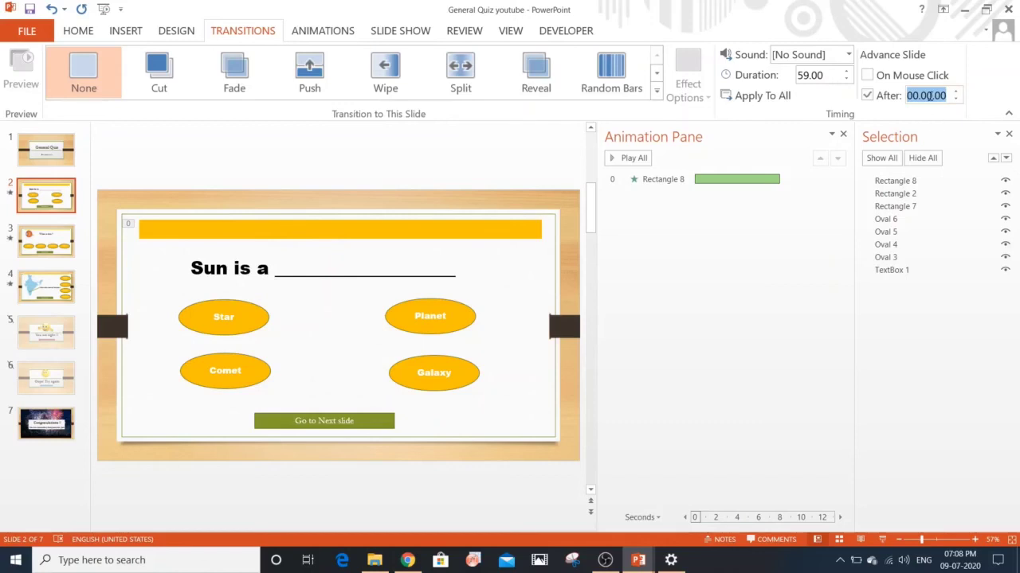
pyautogui.write('0.8')
pyautogui.press('Return')
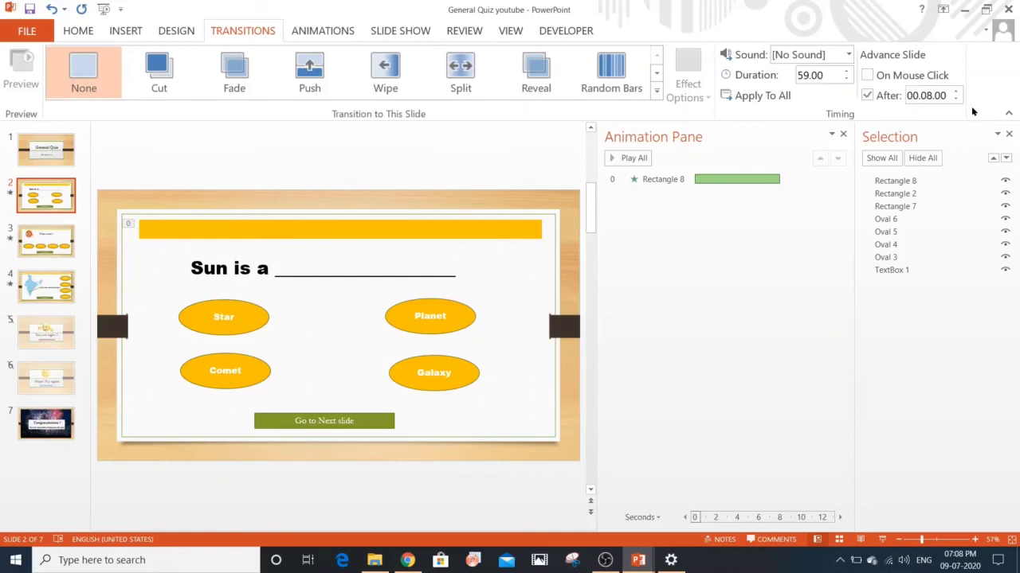
pyautogui.click(744, 97)
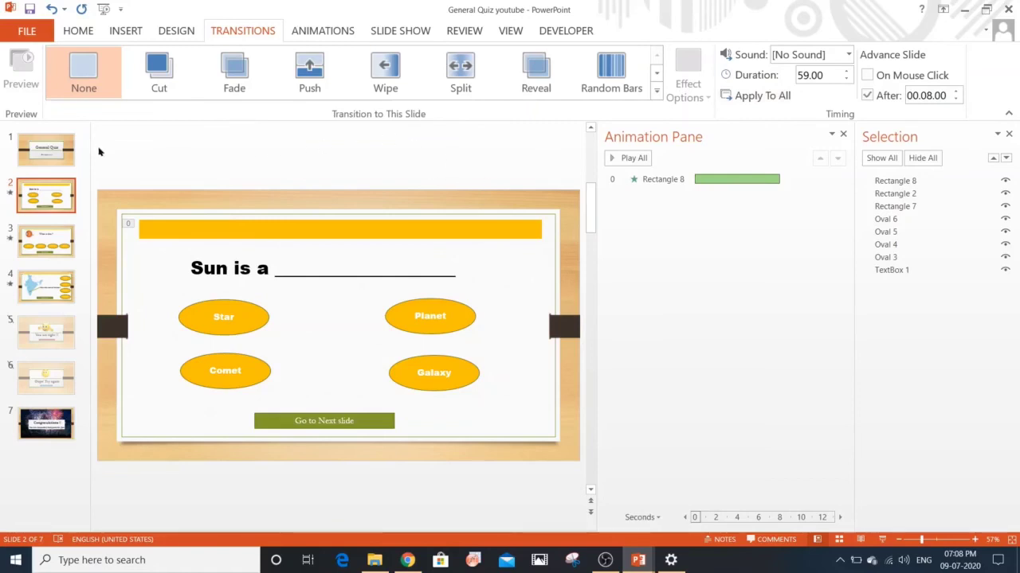
# Make the General Quiz title slide advance only On Mouse Click; close the Selection and Animation panes
pyautogui.click(55, 163)
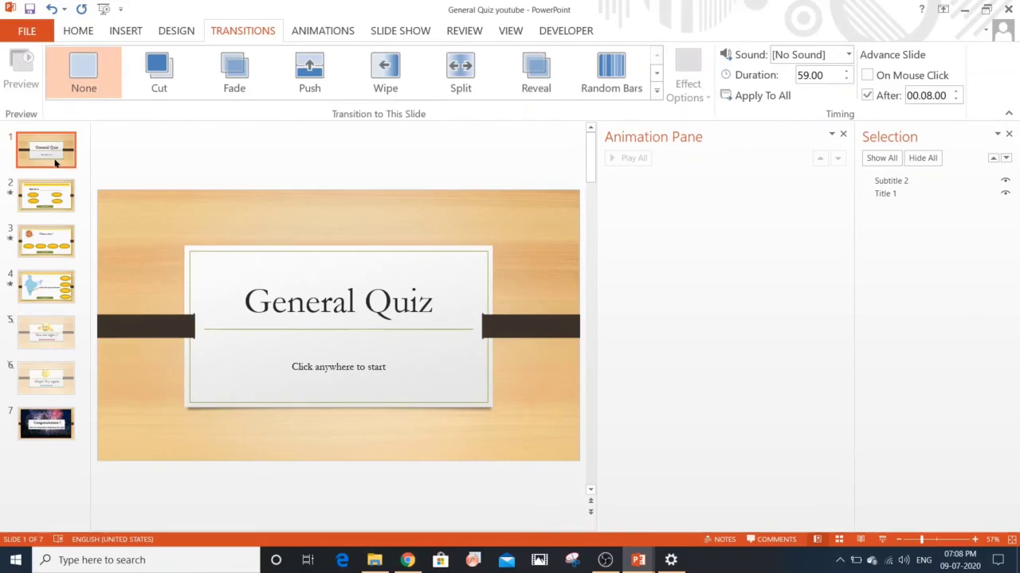
pyautogui.click(868, 75)
pyautogui.click(868, 96)
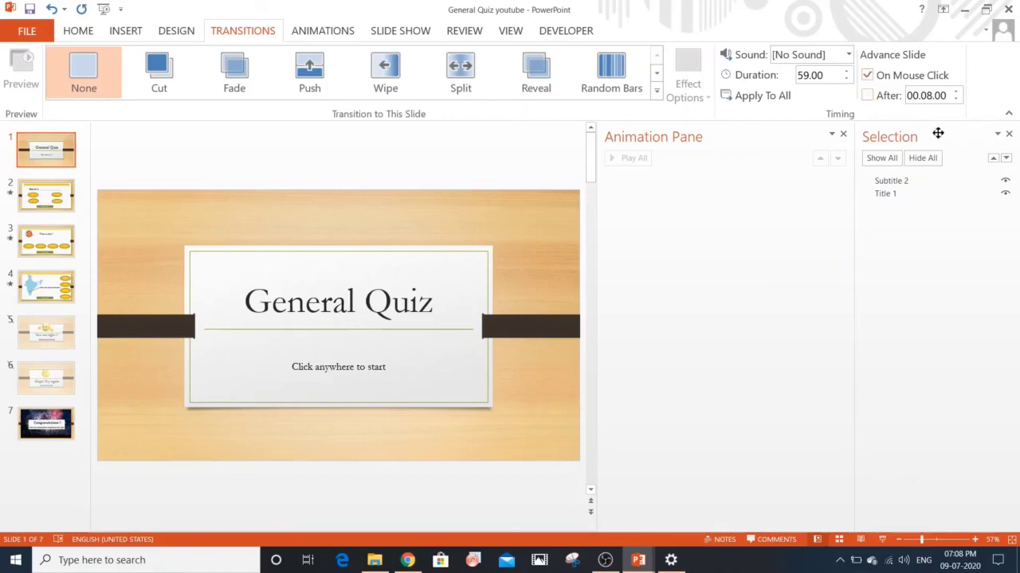
pyautogui.click(1009, 135)
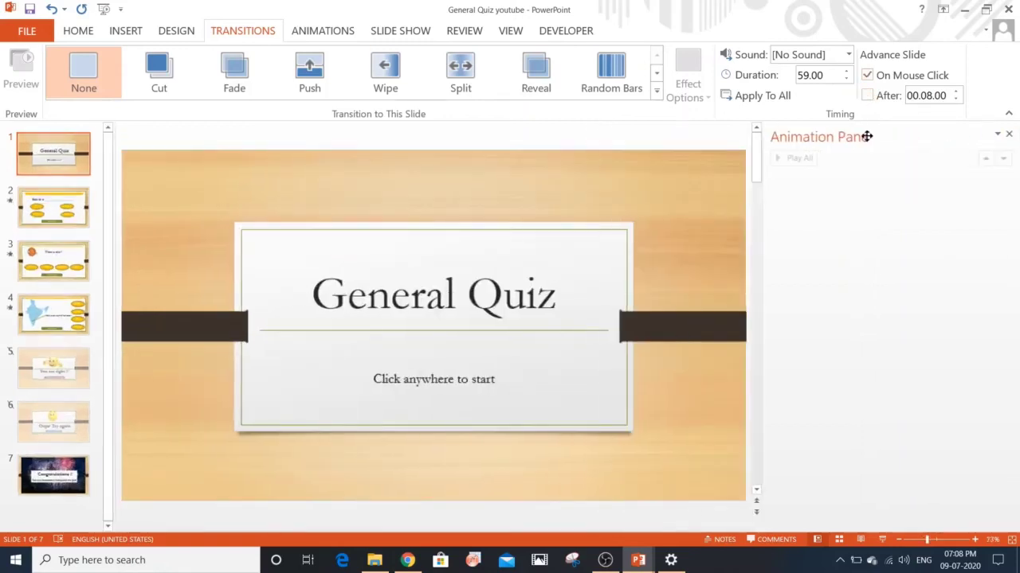
pyautogui.click(1009, 135)
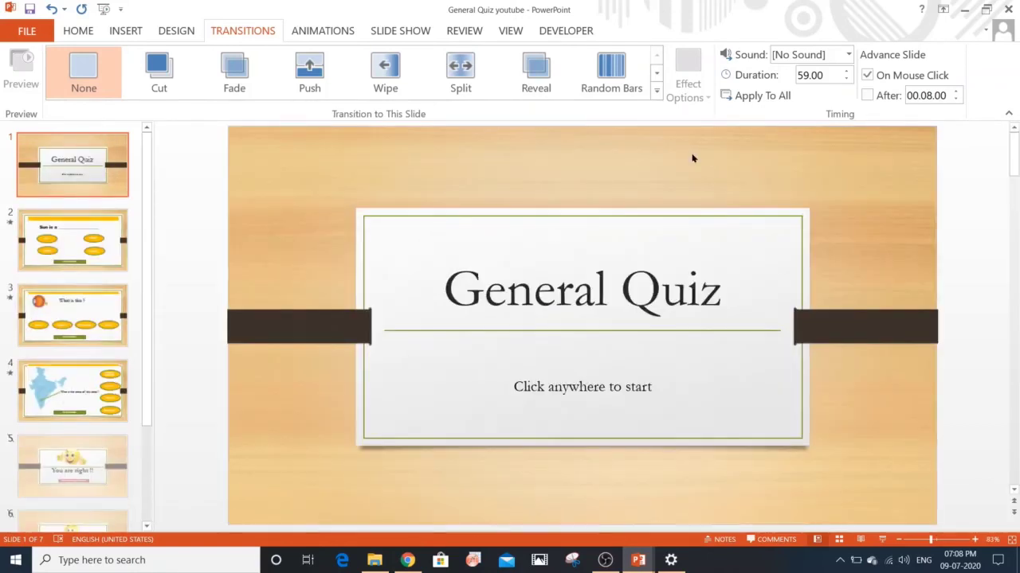
# Play the quiz slideshow from the start and advance to the 'Sun is a ___' question
pyautogui.press('F5')
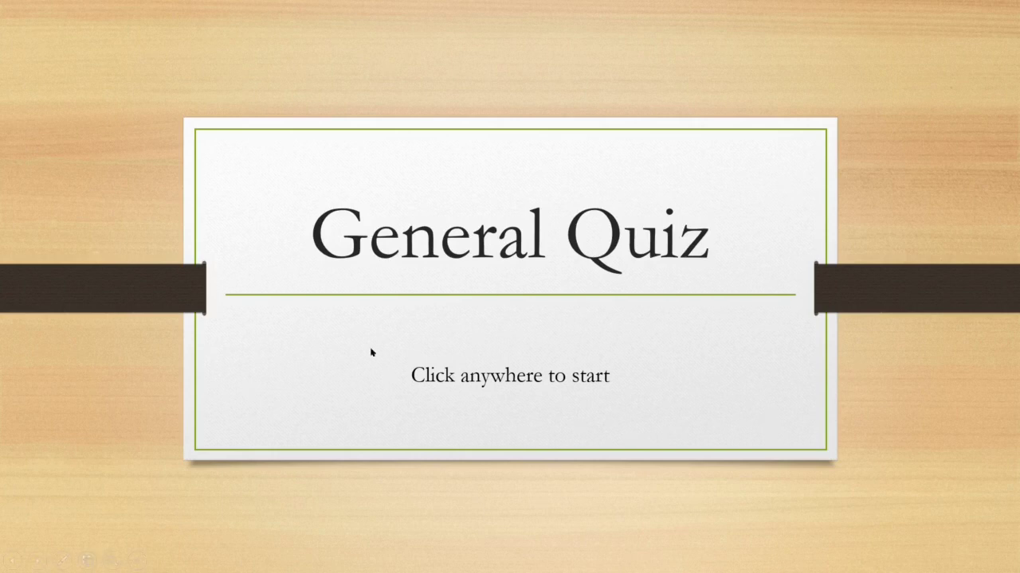
pyautogui.click(485, 416)
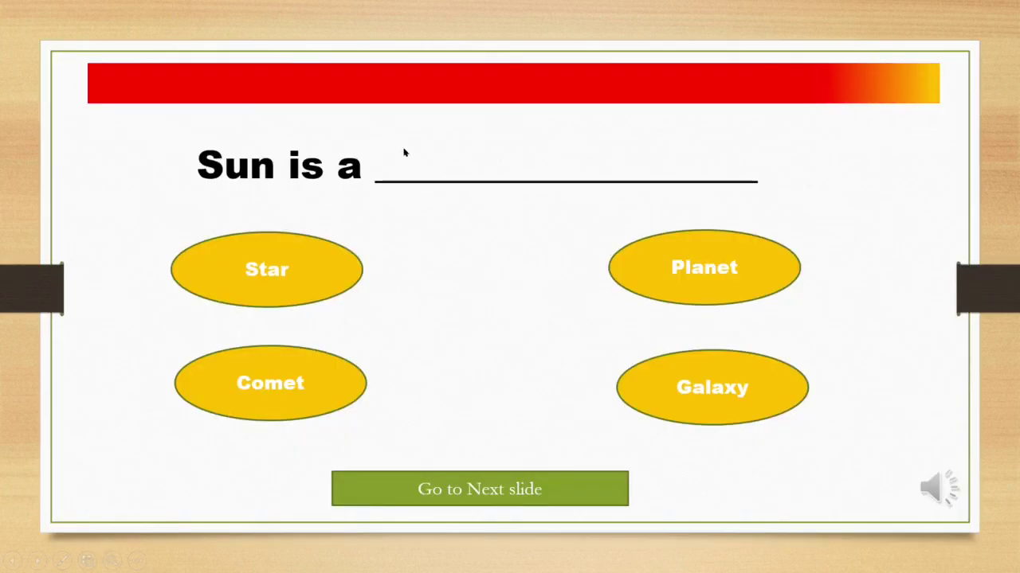